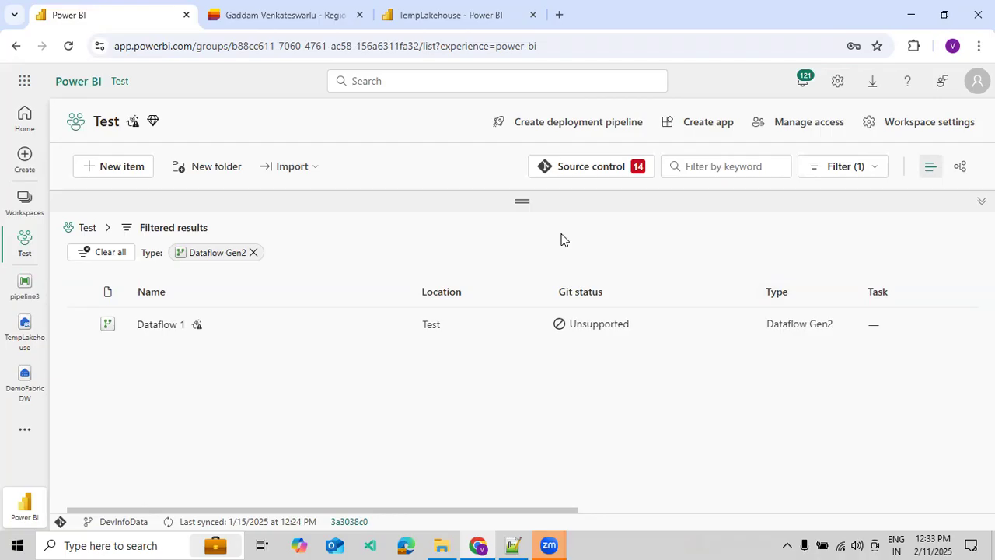
# Create a Dataflow Gen2 item named TempDataFlowDemo with Git integration, deployment pipelines and Public API scenarios enabled.
pyautogui.click(147, 169)
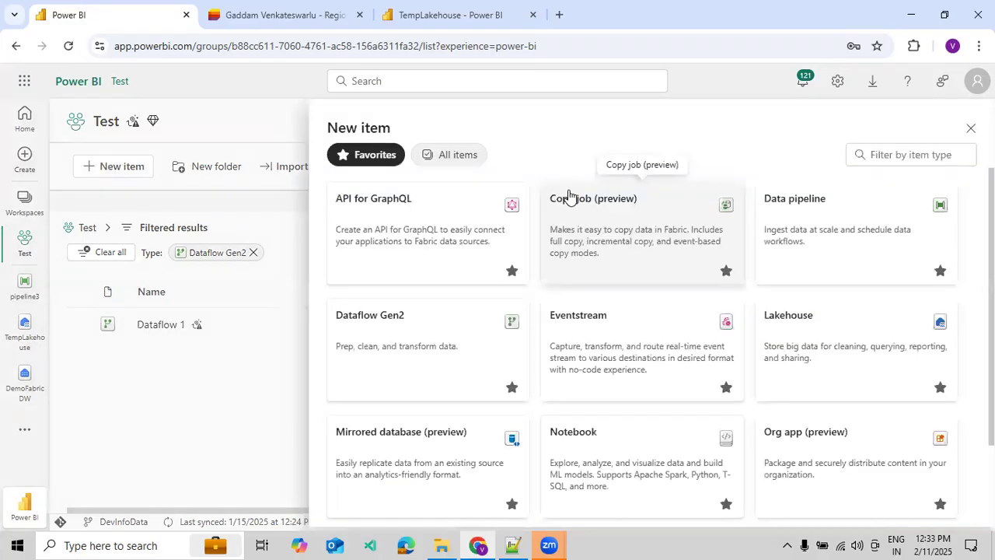
pyautogui.click(429, 356)
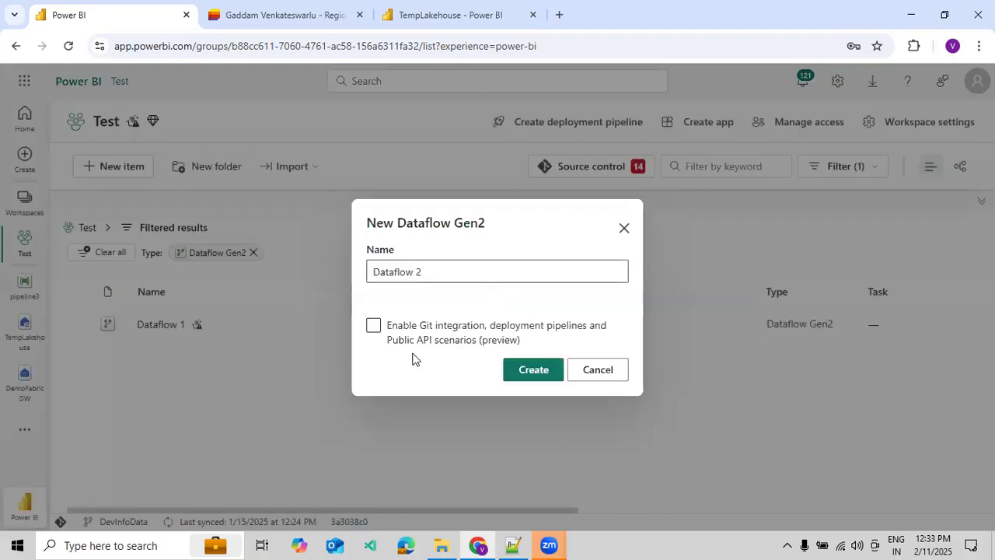
pyautogui.click(404, 343)
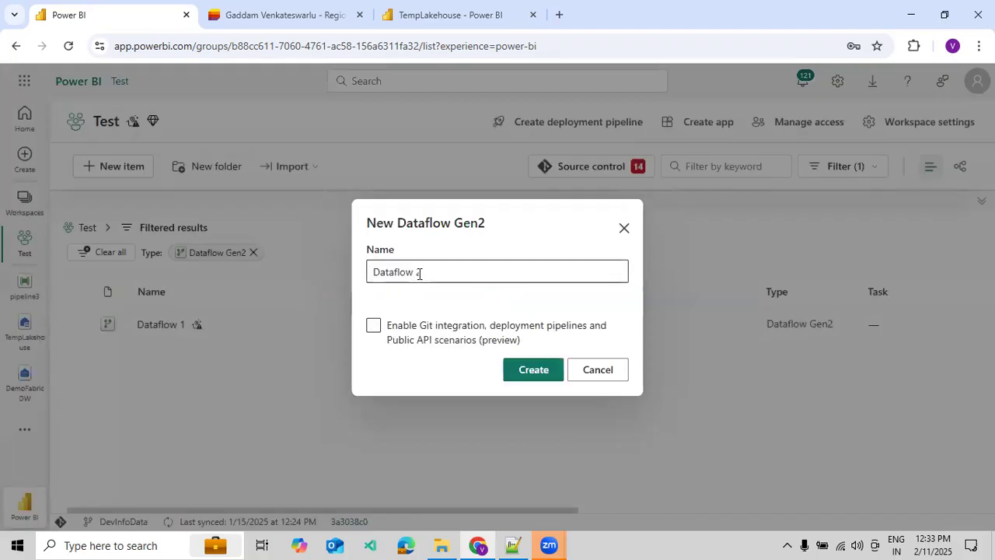
pyautogui.click(408, 332)
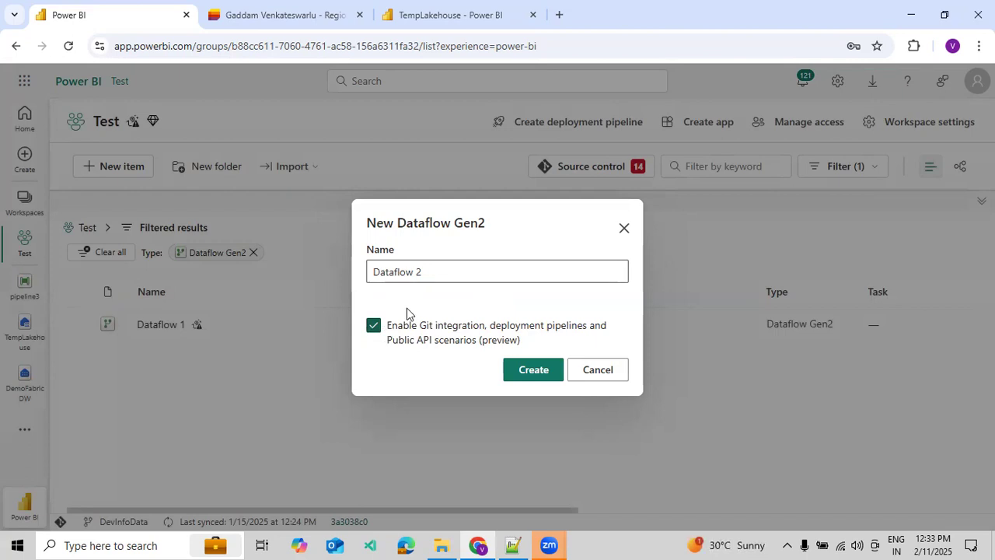
pyautogui.click(430, 276)
pyautogui.hotkey('ctrl', 'a')
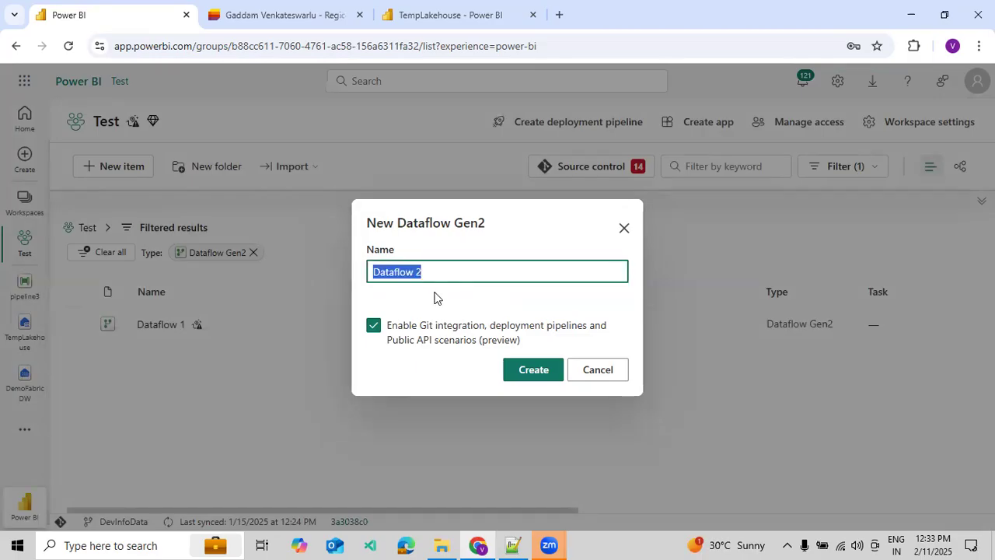
pyautogui.write('TempDataFlow')
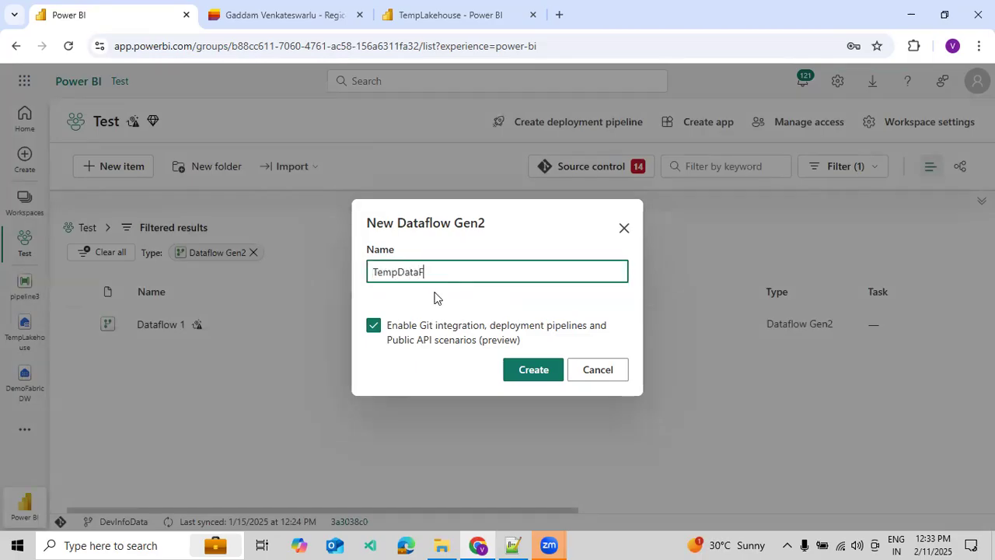
pyautogui.write('Dem')
pyautogui.click(518, 373)
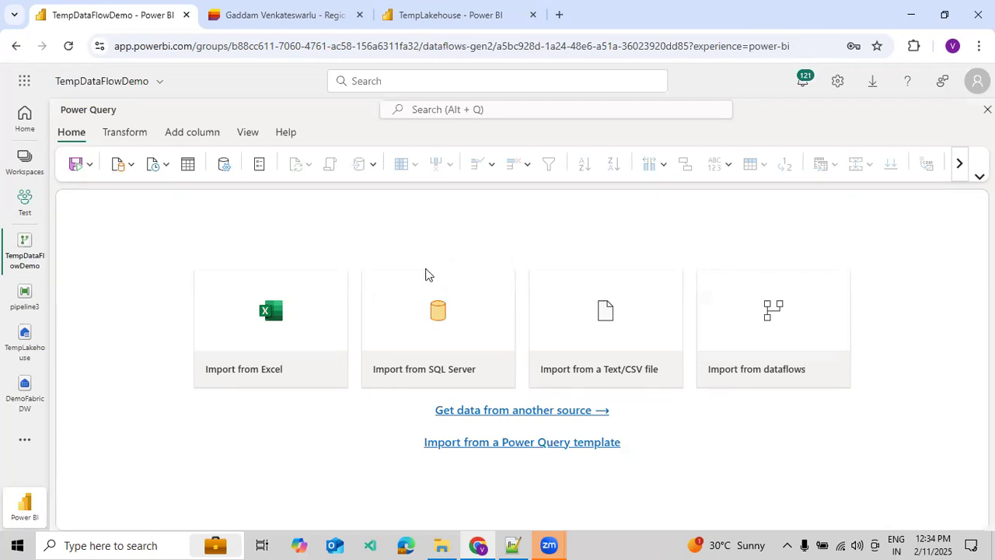
# Get data from another source and connect to TempLakehouse in the OneLake catalog.
pyautogui.click(90, 165)
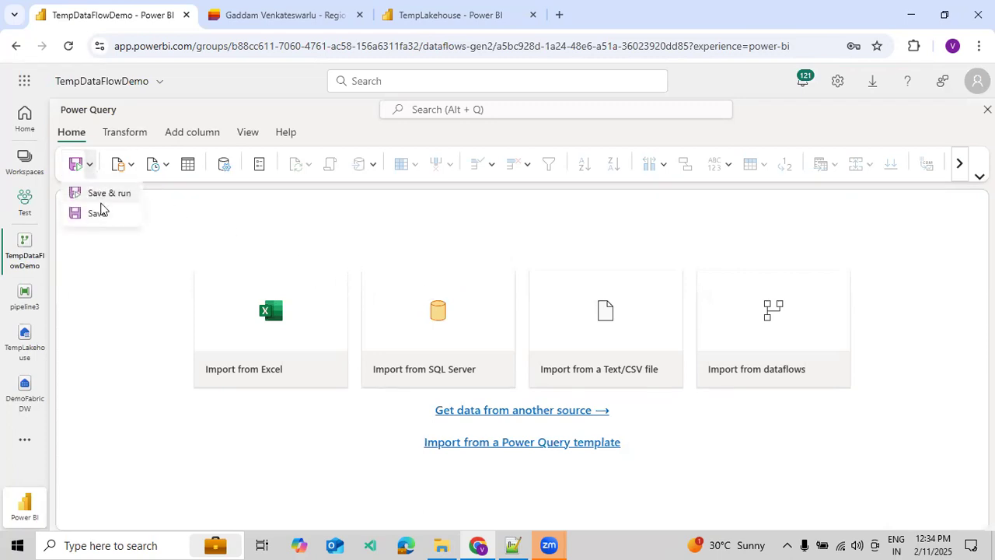
pyautogui.click(132, 165)
pyautogui.click(470, 409)
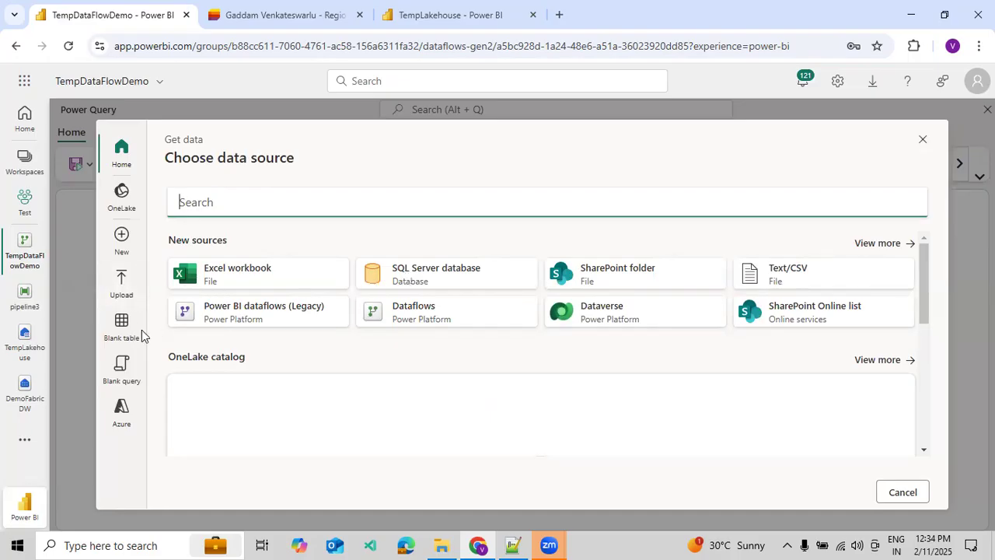
pyautogui.click(116, 201)
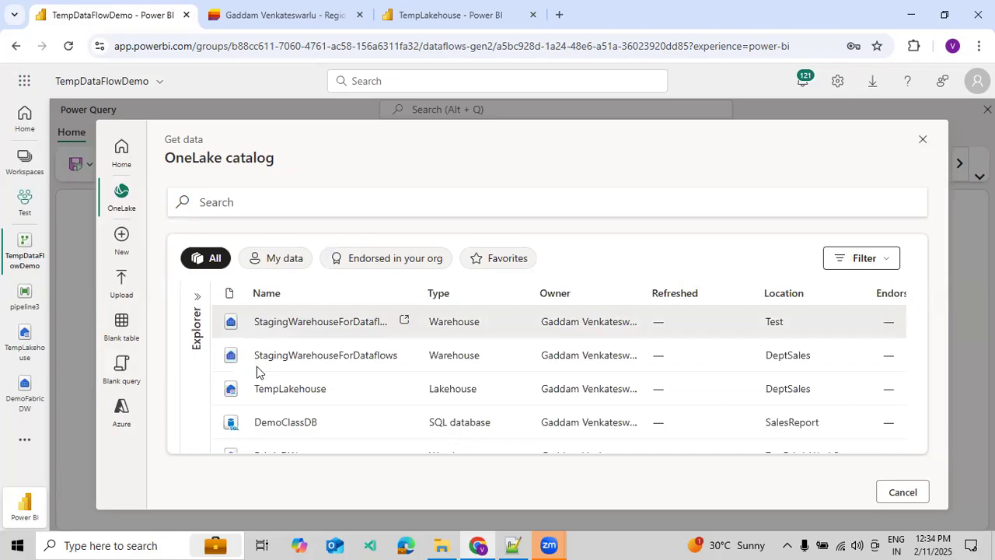
pyautogui.click(294, 388)
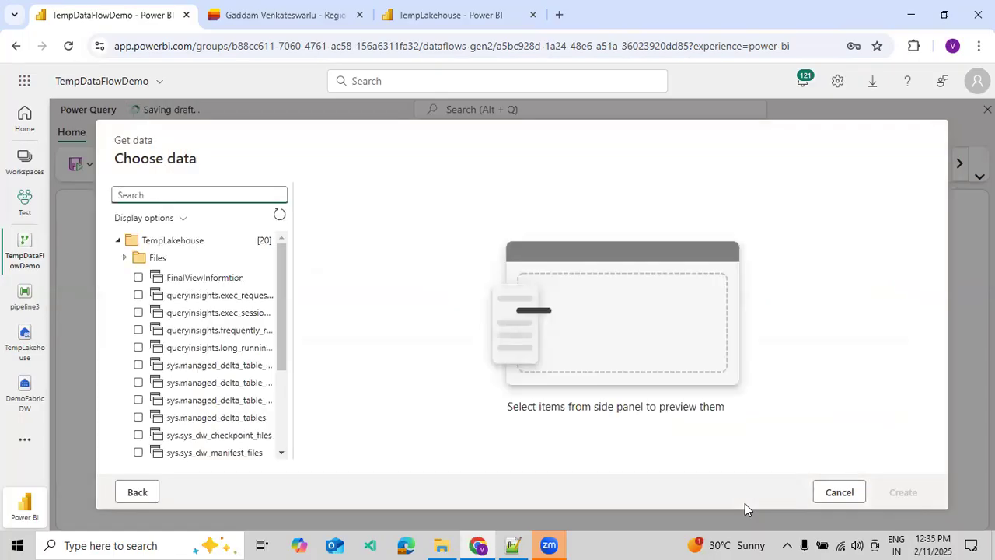
# Preview the EmpSalesInfo and Address tables in the already open TempLakehouse browser tab.
pyautogui.click(424, 19)
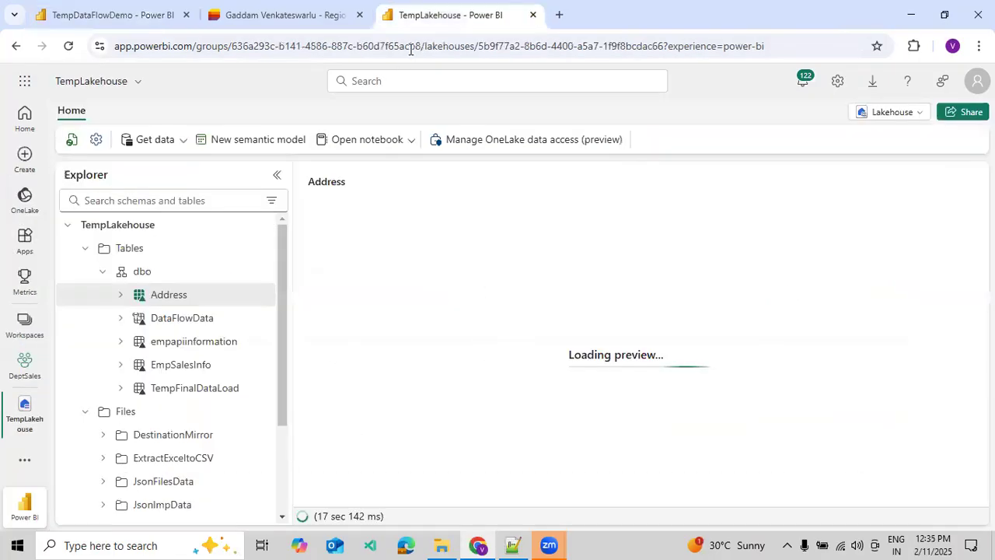
pyautogui.click(173, 366)
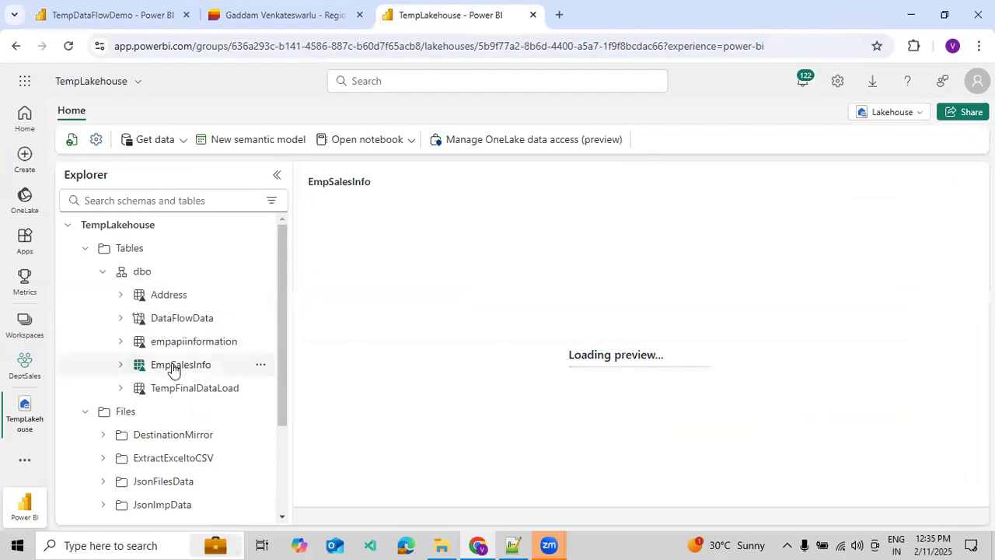
pyautogui.click(170, 300)
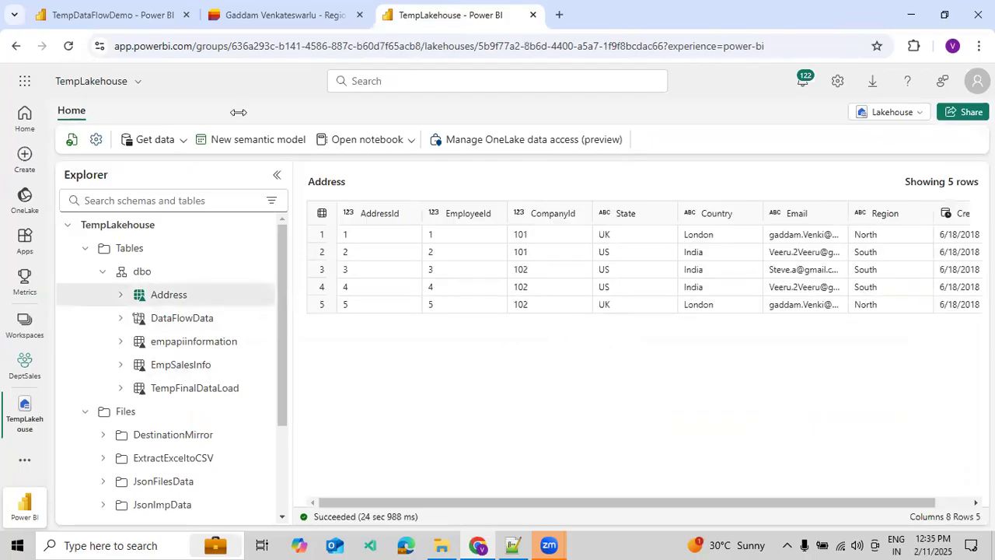
# Return to the TempDataFlowDemo dataflow, search the lakehouse items for "Add" and create a query from the Address table.
pyautogui.click(122, 21)
pyautogui.click(199, 194)
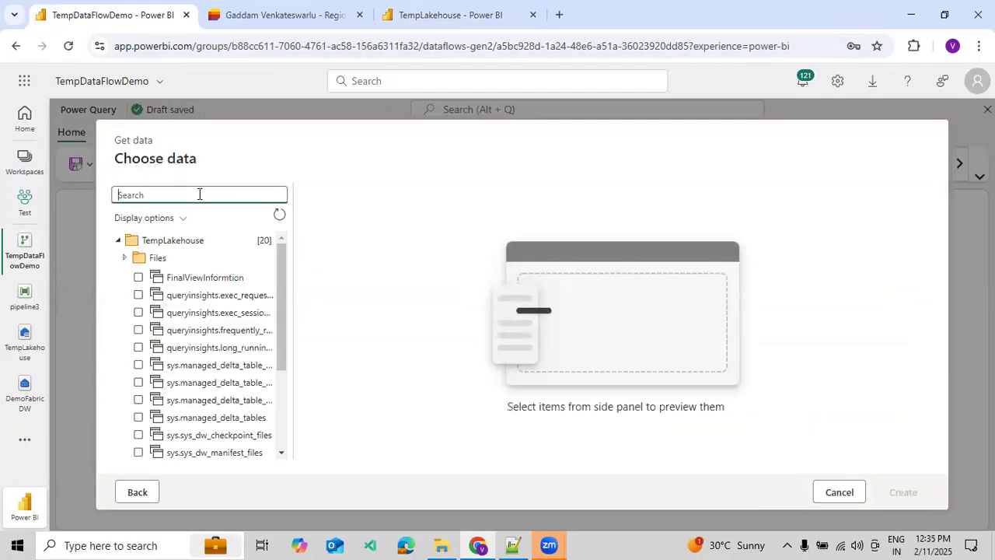
pyautogui.write('Add')
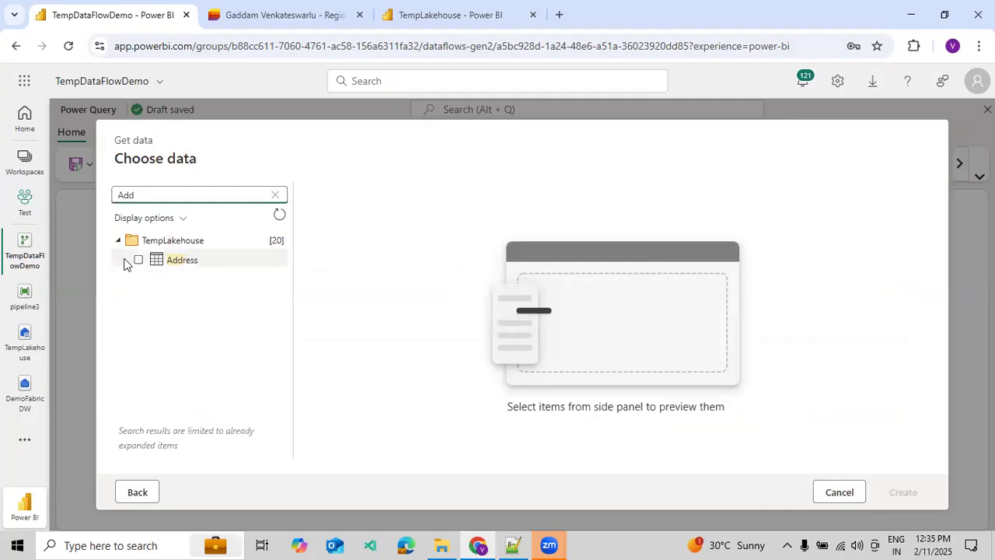
pyautogui.click(138, 262)
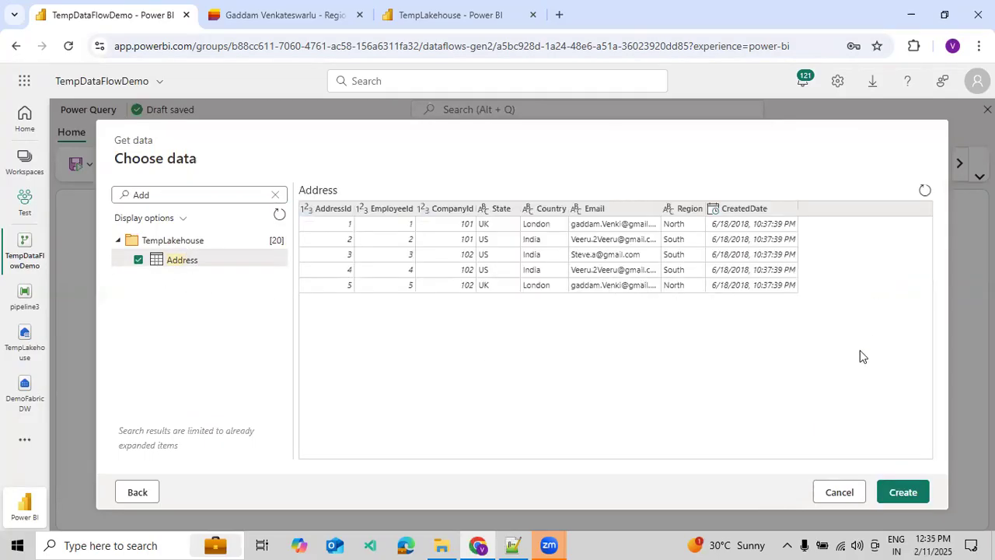
pyautogui.click(899, 499)
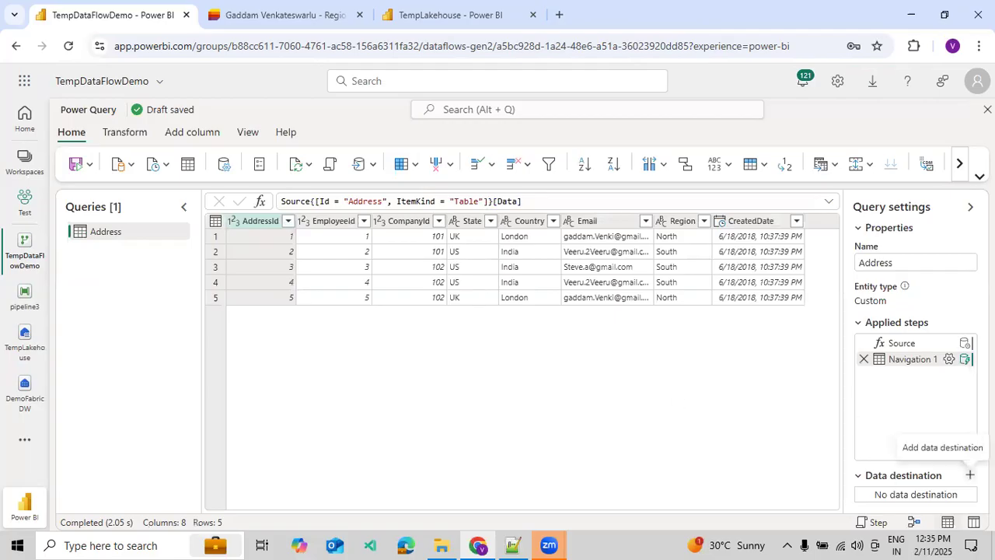
# Add a Warehouse data destination to the Address query and continue past its connection credentials.
pyautogui.click(970, 474)
pyautogui.click(906, 409)
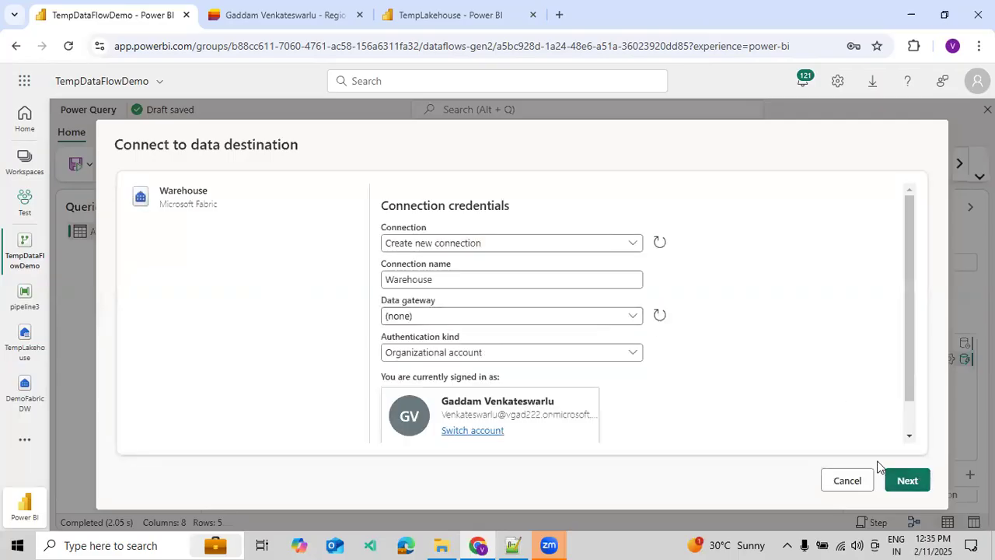
pyautogui.click(633, 247)
pyautogui.click(723, 262)
pyautogui.click(901, 480)
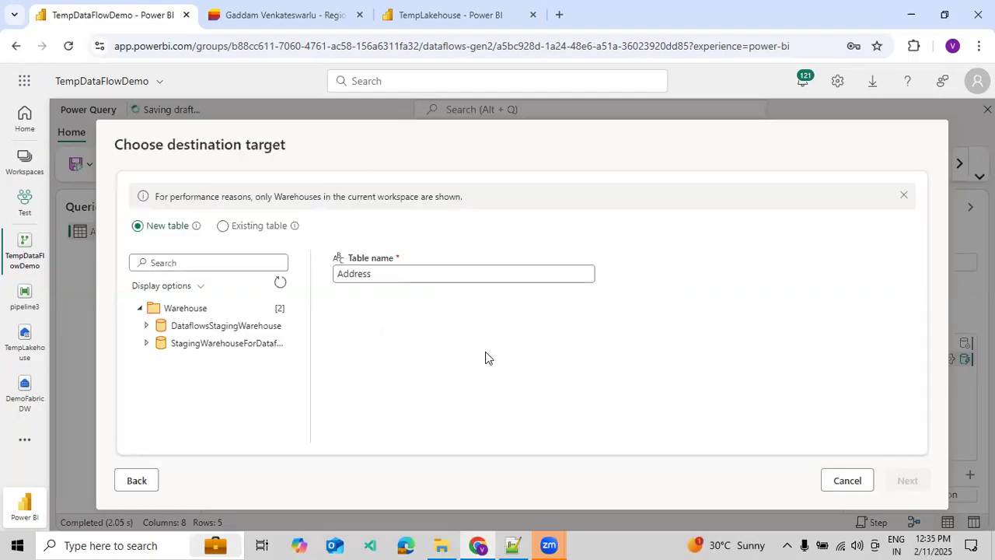
# Set the destination target to a new table named Address in DataflowsStagingWarehouse.
pyautogui.click(145, 325)
pyautogui.click(196, 327)
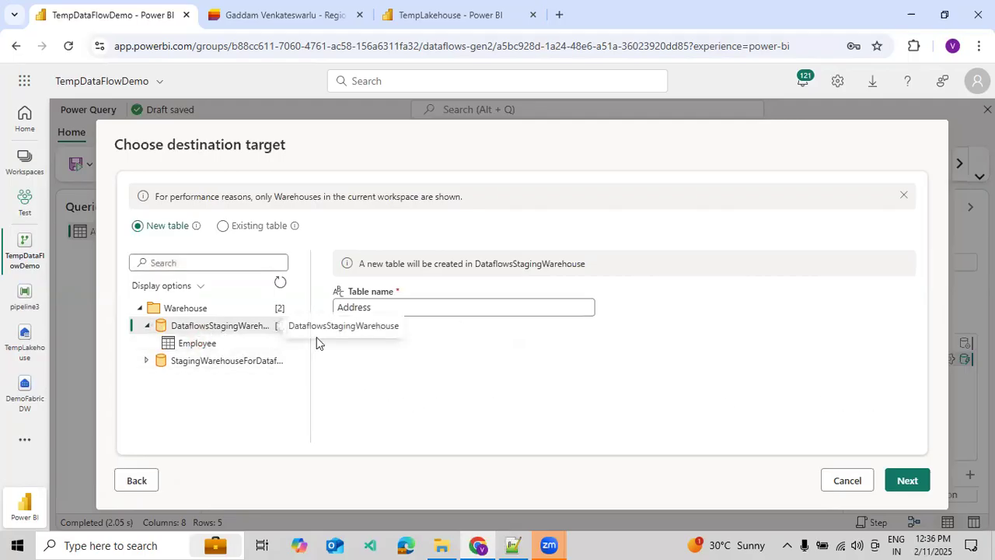
pyautogui.click(908, 482)
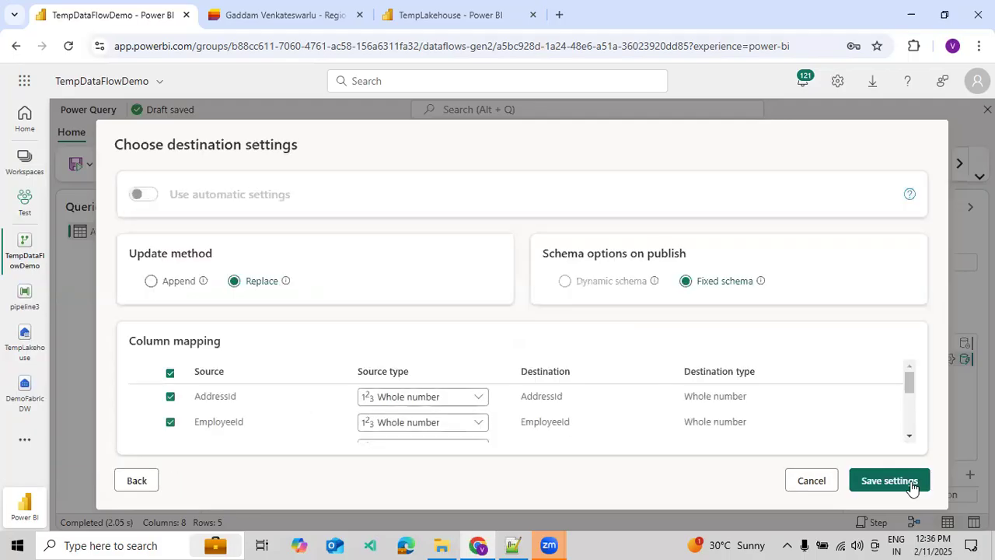
# Review the column mapping and save the destination settings with the Replace update method and fixed schema.
pyautogui.scroll(-3, 577, 428)
pyautogui.scroll(-2, 577, 424)
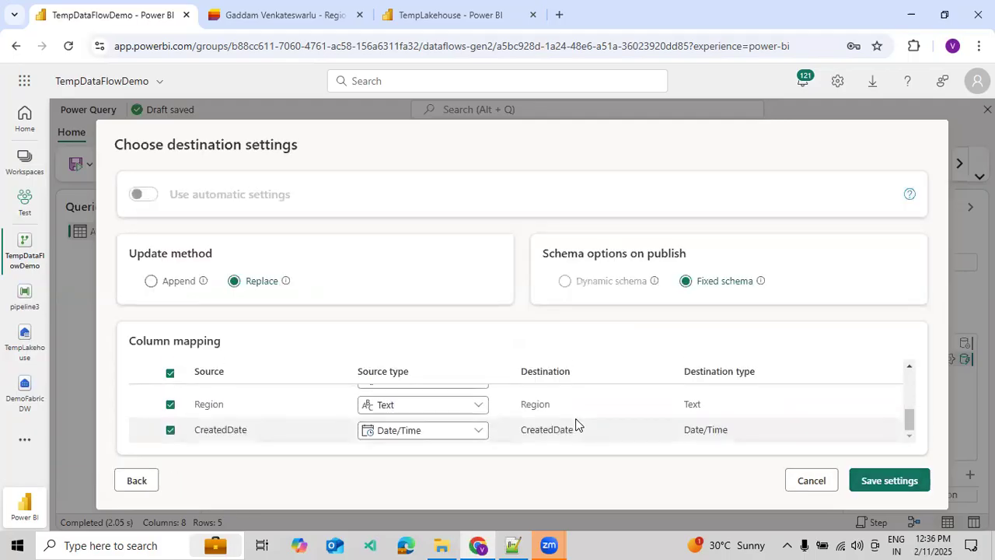
pyautogui.scroll(5, 576, 422)
pyautogui.scroll(-2, 740, 391)
pyautogui.scroll(2, 740, 393)
pyautogui.click(880, 479)
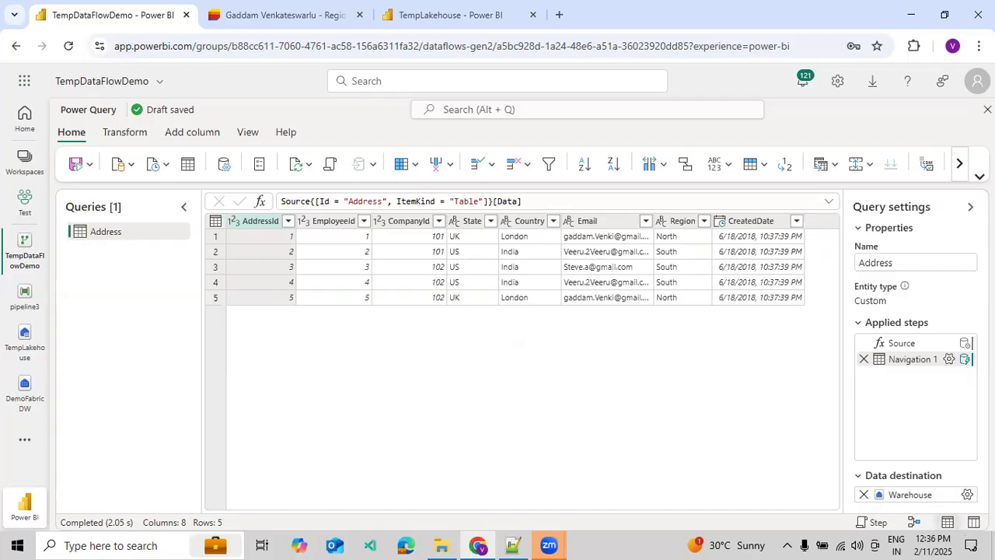
pyautogui.hotkey('ctrl', '-')
pyautogui.hotkey('ctrl', '-')
pyautogui.hotkey('ctrl', '-')
pyautogui.hotkey('ctrl', '+')
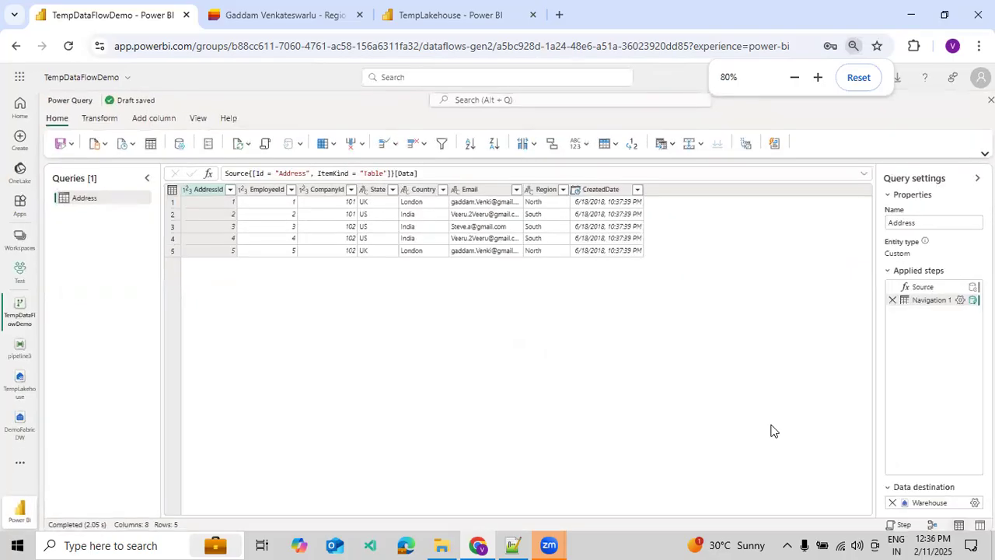
pyautogui.hotkey('ctrl', '+')
pyautogui.hotkey('ctrl', '+')
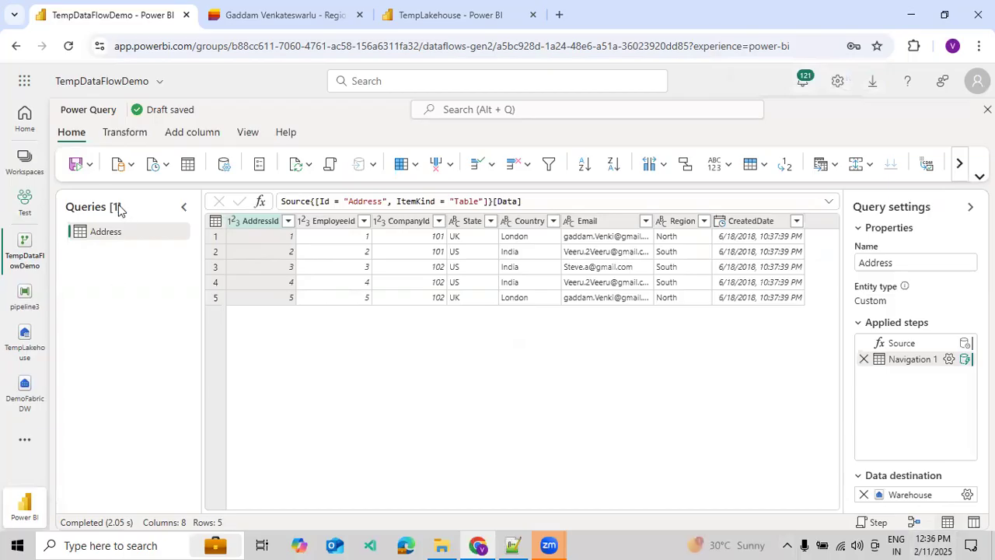
# Save and run the dataflow.
pyautogui.click(90, 166)
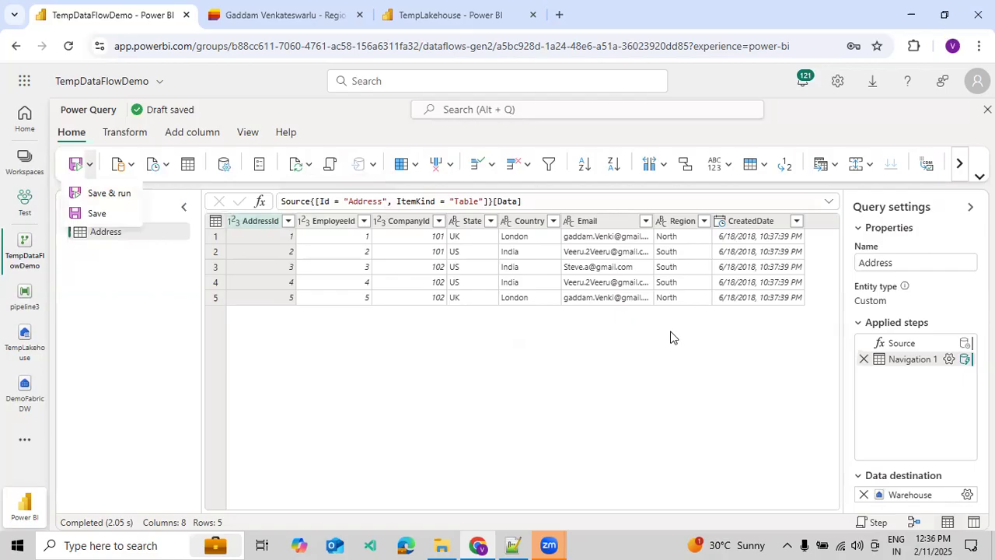
pyautogui.click(93, 193)
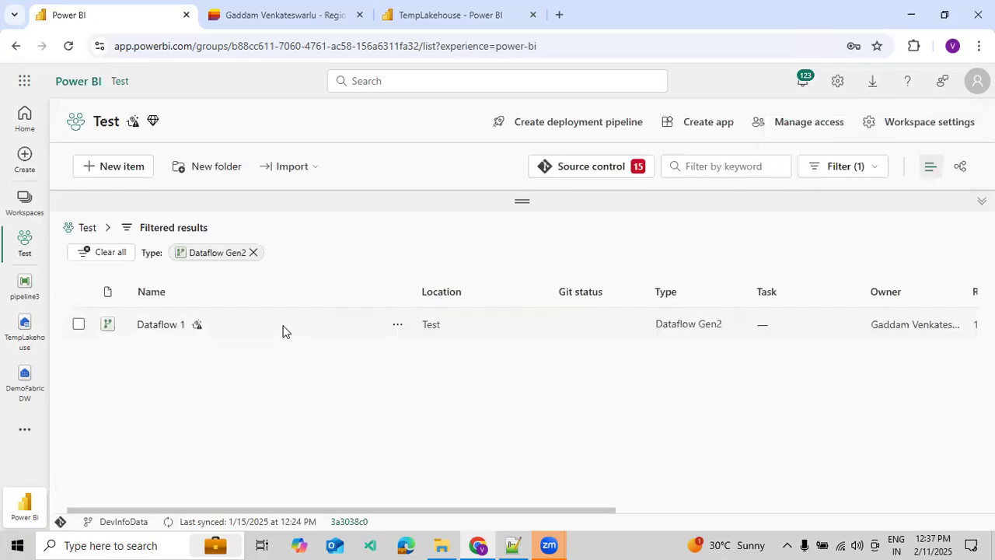
# Reset the Test workspace's type filter and show both Dataflow Gen2 (CI/CD, preview) and Dataflow Gen2 items.
pyautogui.click(255, 254)
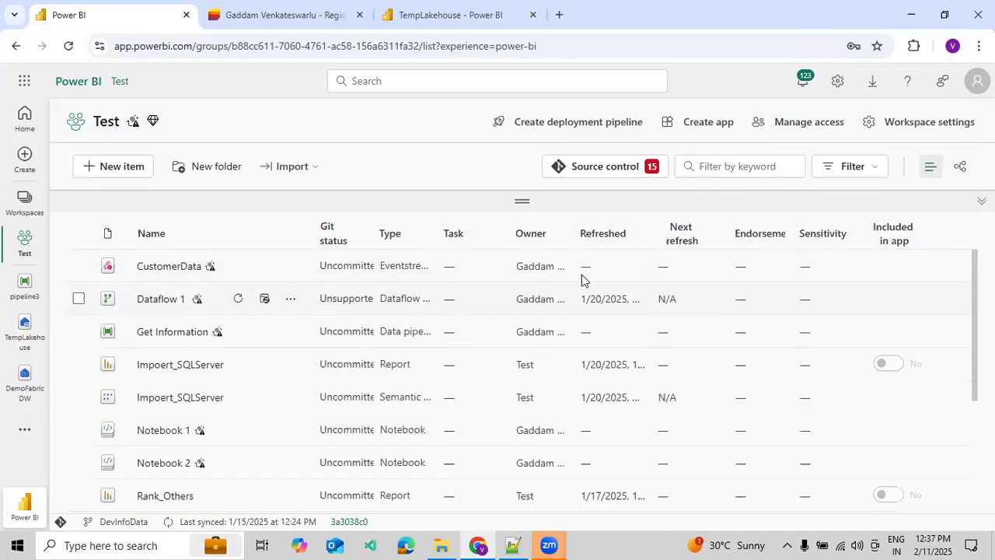
pyautogui.click(830, 166)
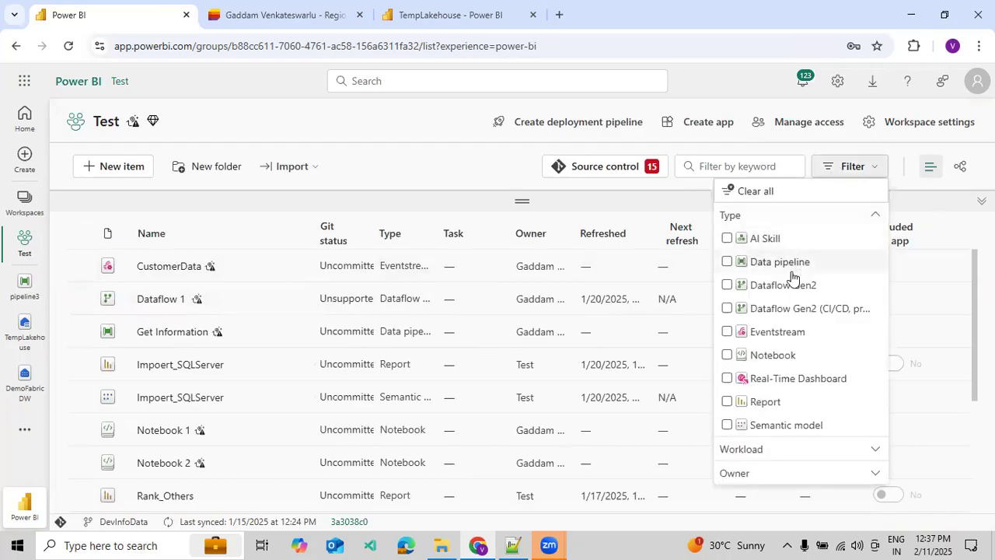
pyautogui.click(789, 309)
pyautogui.click(738, 288)
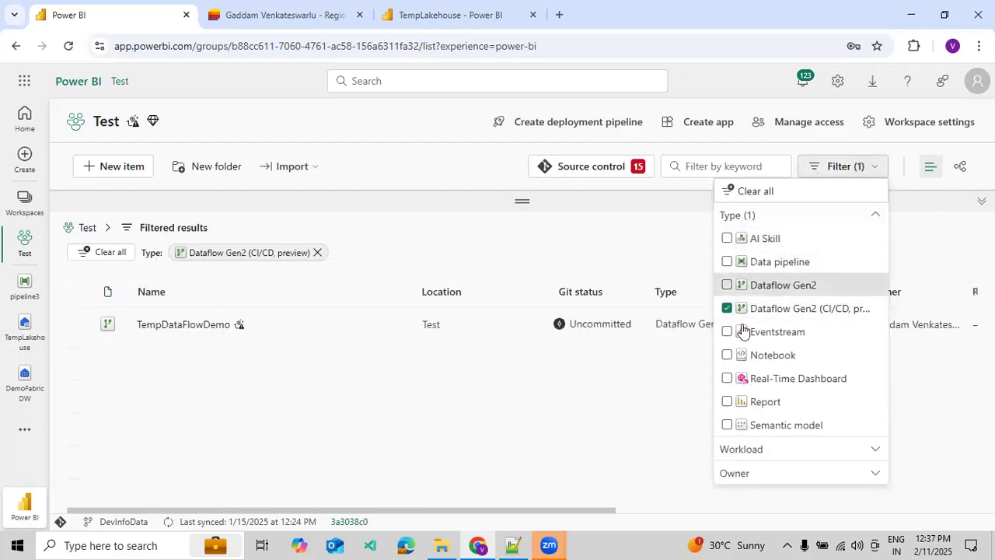
pyautogui.click(521, 455)
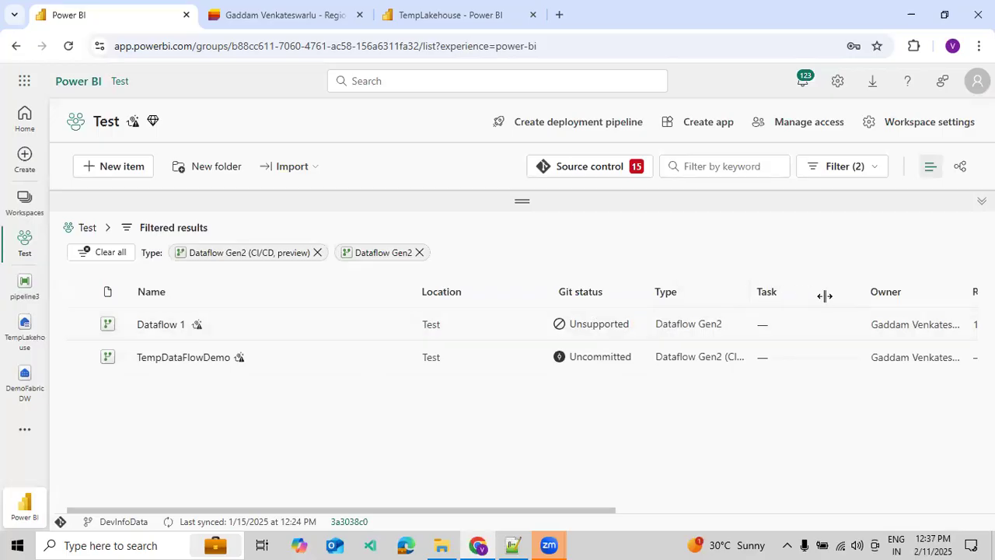
# Review the remaining columns of the dataflow list and the actions available for TempDataFlowDemo.
pyautogui.moveTo(568, 508); pyautogui.dragTo(638, 489)
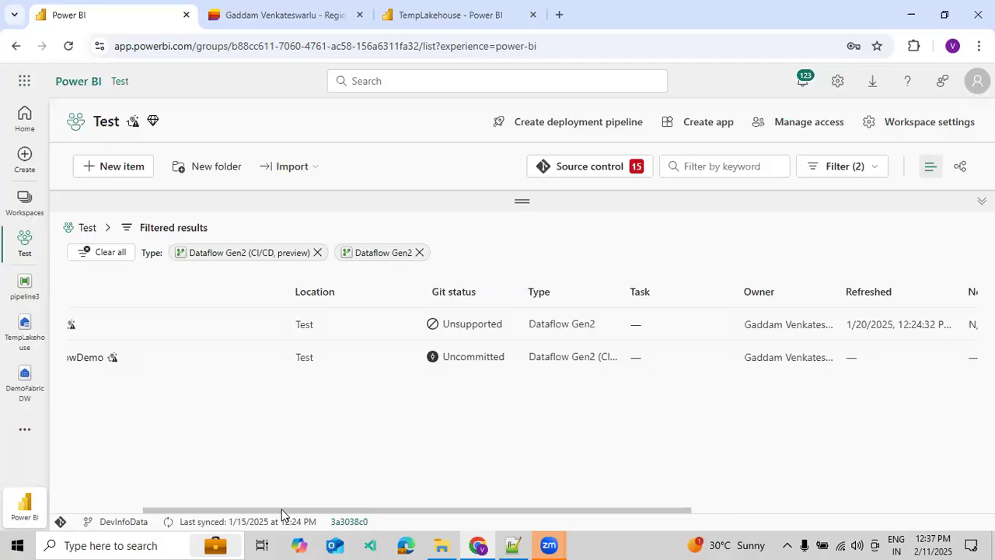
pyautogui.click(98, 511)
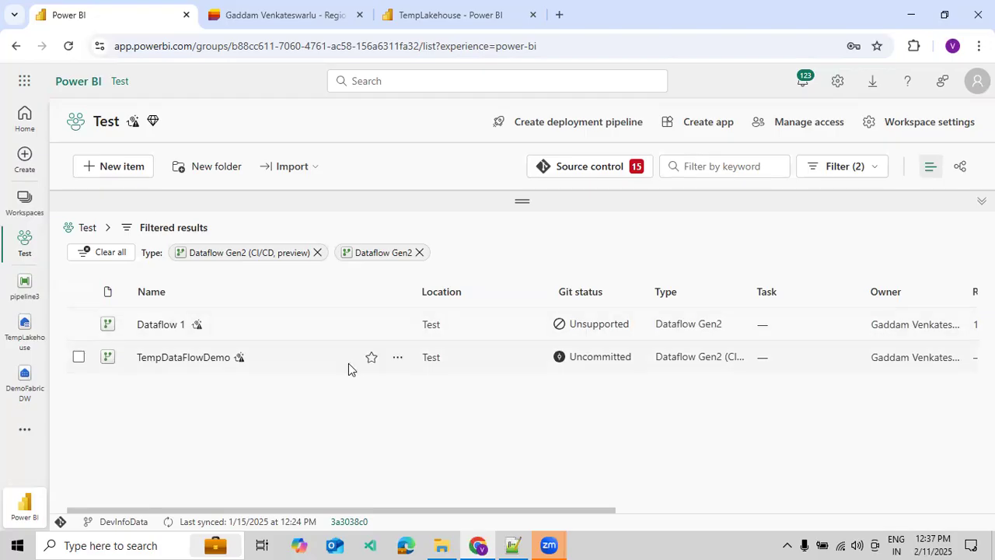
pyautogui.click(398, 359)
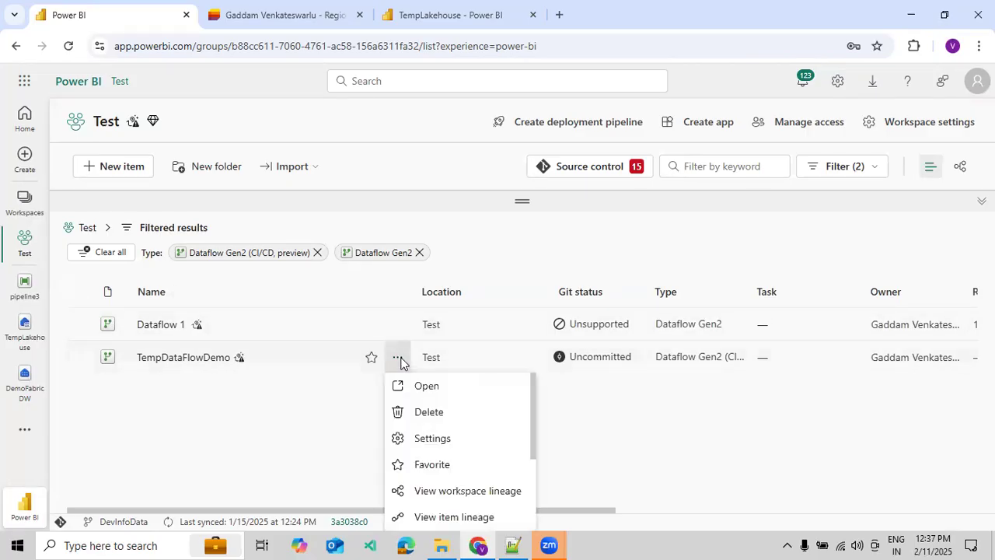
pyautogui.scroll(-2, 429, 420)
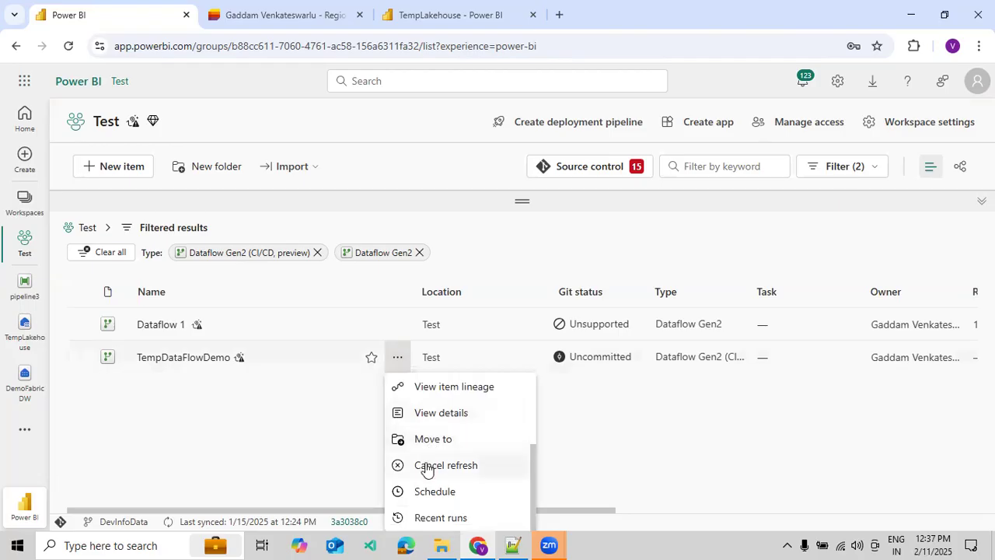
pyautogui.click(565, 443)
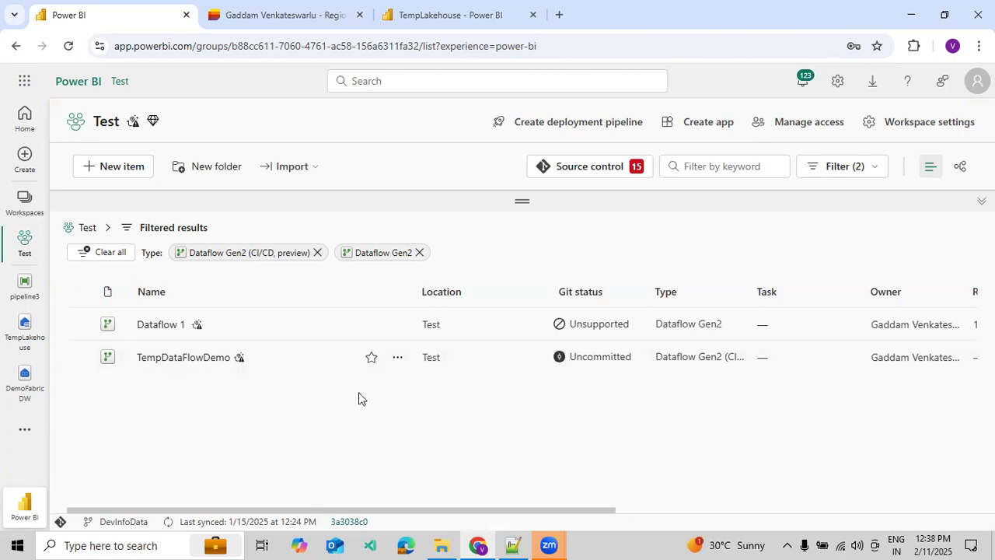
# Check the recent runs of TempDataFlowDemo and return to the workspace list.
pyautogui.moveTo(476, 508); pyautogui.dragTo(388, 498)
pyautogui.click(397, 358)
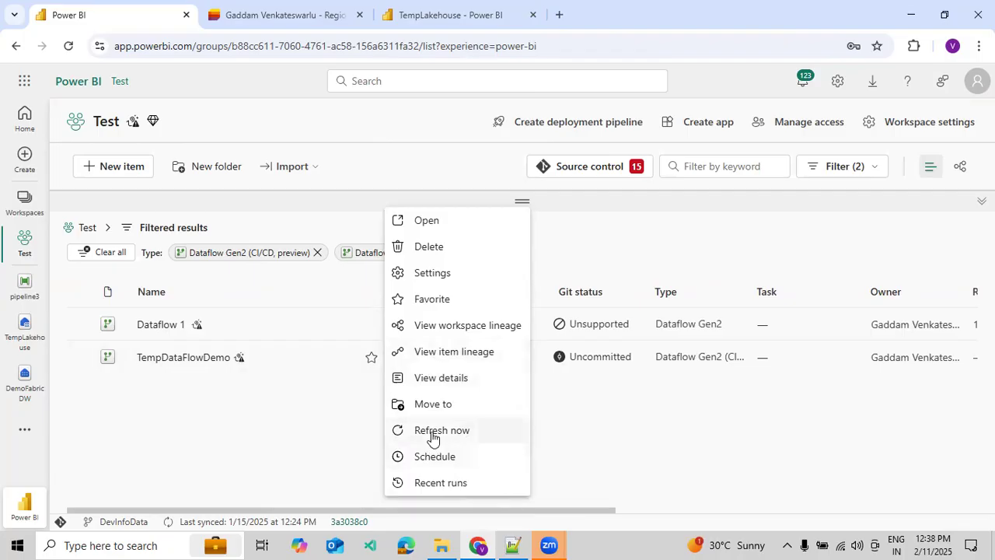
pyautogui.click(433, 484)
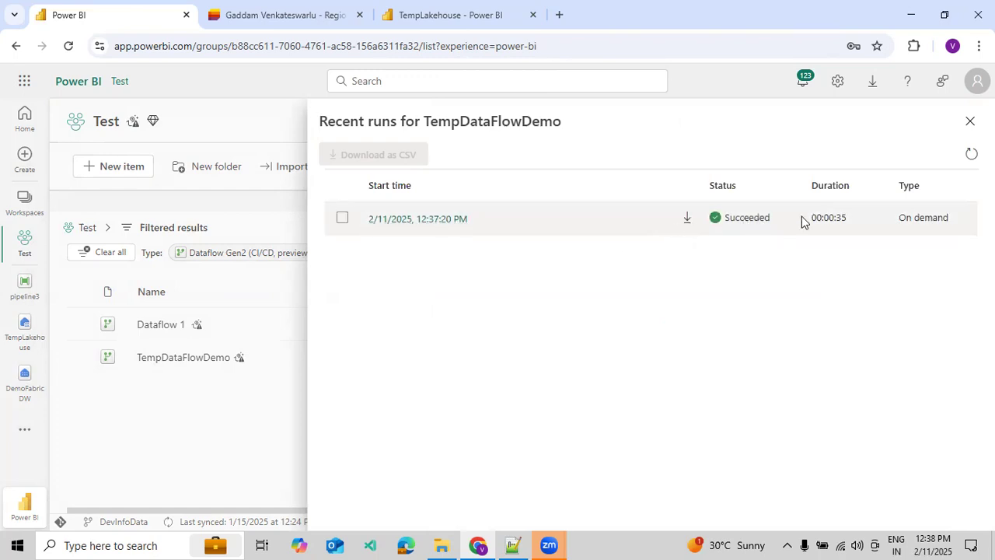
pyautogui.click(970, 122)
# Review the actions offered for Dataflow 1 for comparison with the CI/CD dataflow.
pyautogui.moveTo(574, 513)
pyautogui.mouseDown()
pyautogui.moveTo(749, 516)
pyautogui.moveTo(562, 505)
pyautogui.mouseUp()
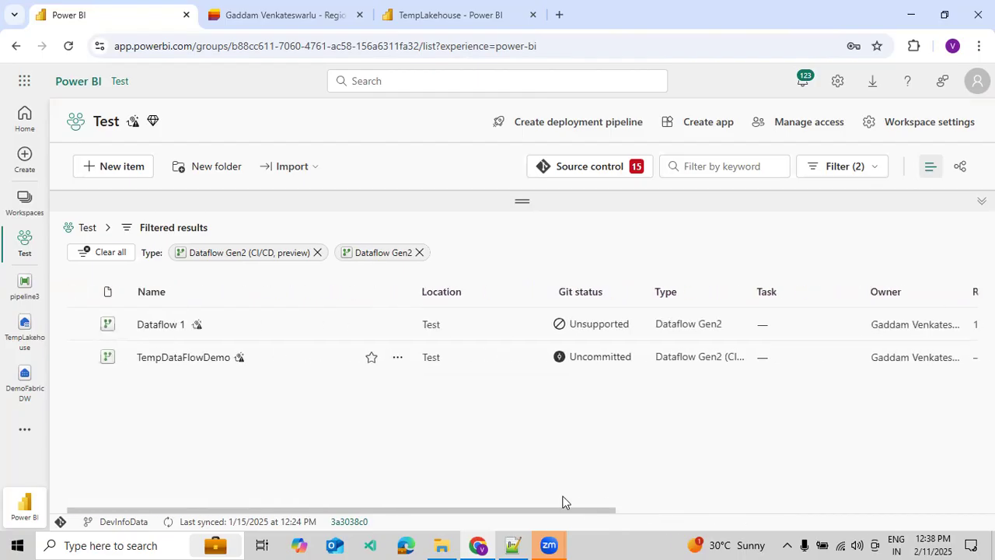
pyautogui.click(398, 325)
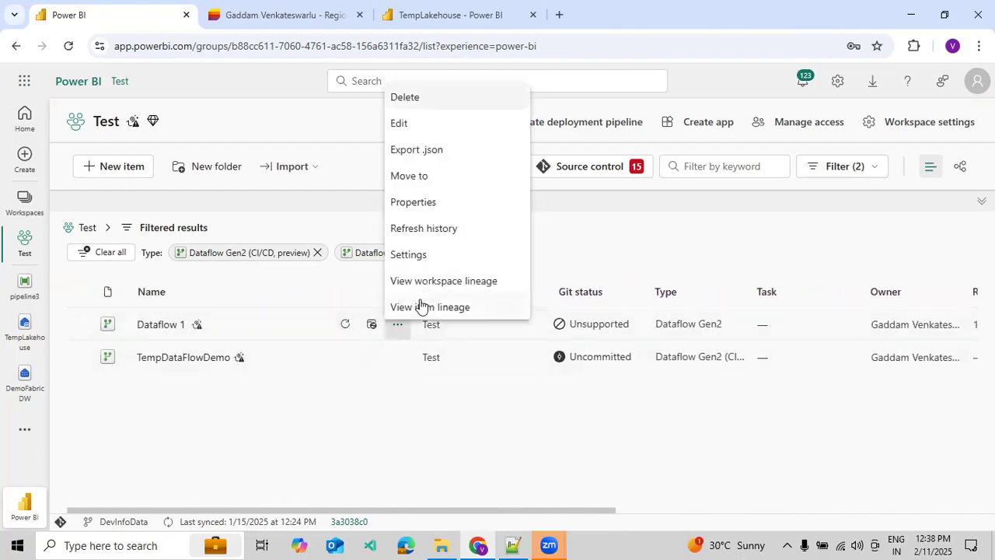
pyautogui.click(380, 427)
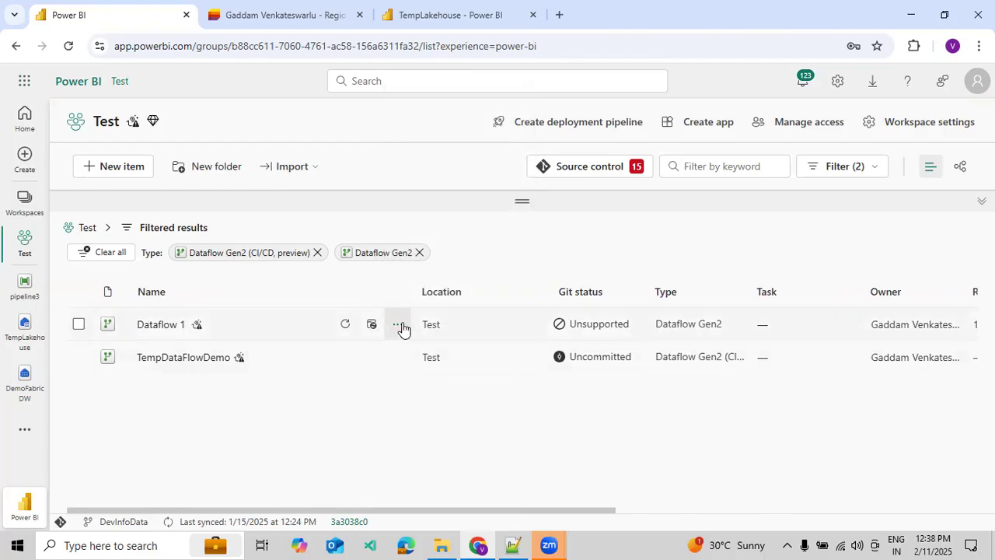
pyautogui.click(401, 326)
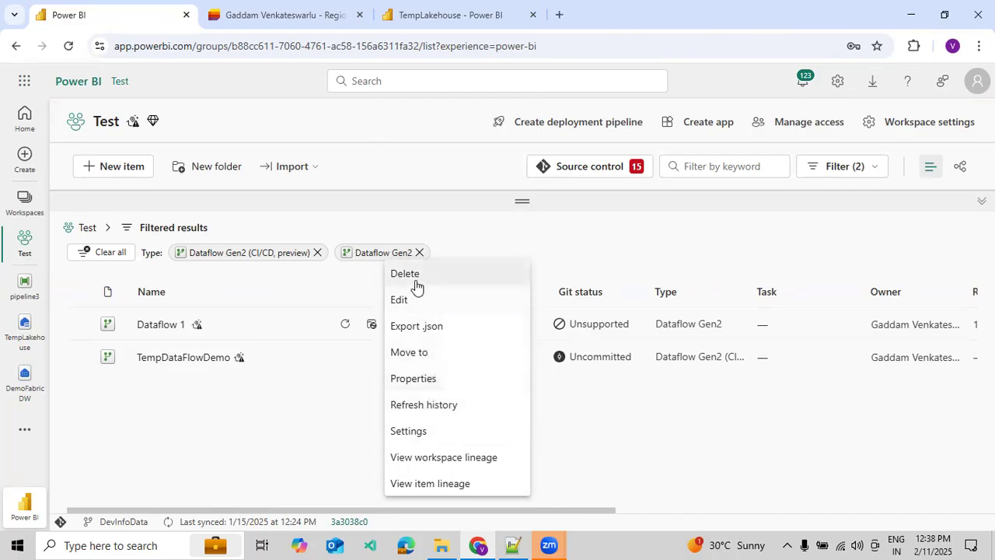
pyautogui.click(340, 435)
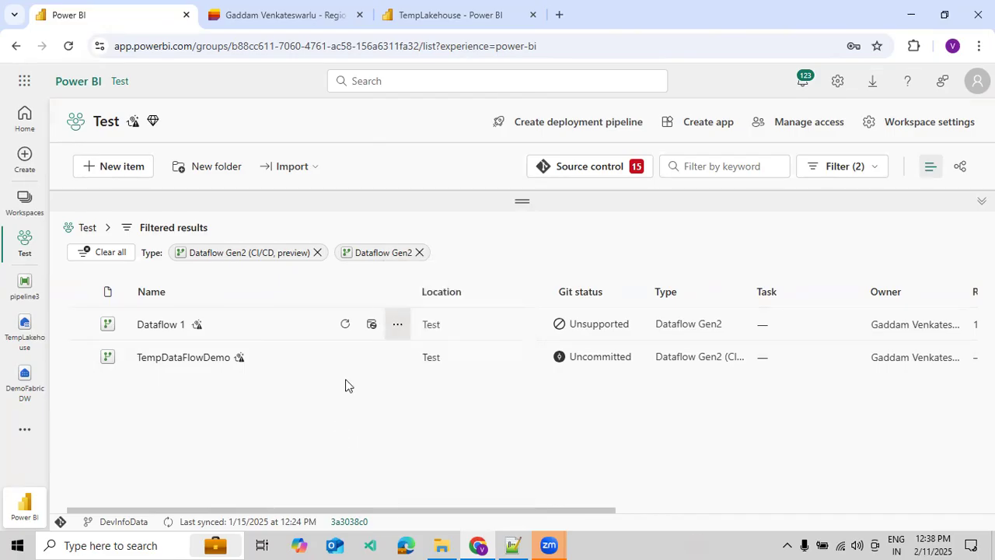
# Start an on-demand refresh of TempDataFlowDemo and check its status in the recent runs, reloading the run list.
pyautogui.click(395, 361)
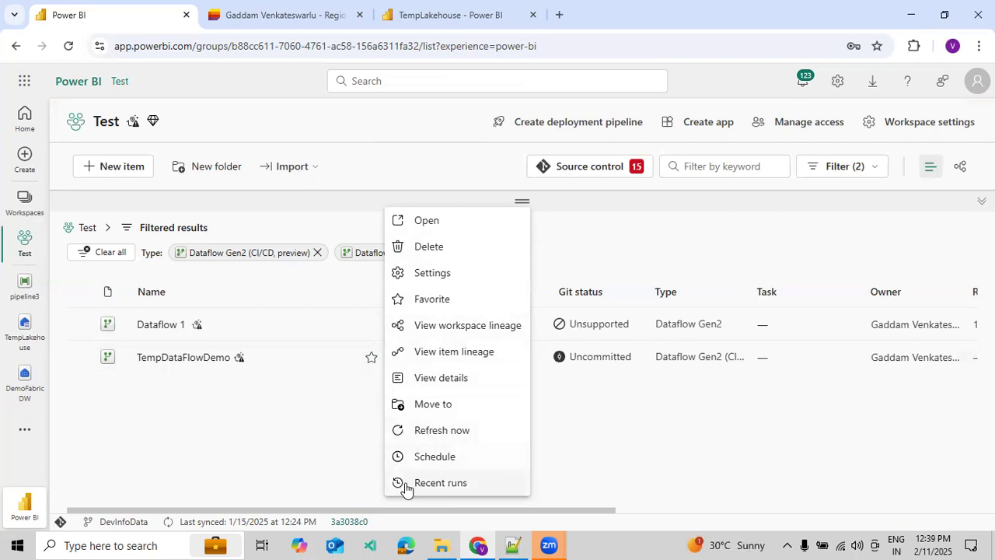
pyautogui.click(441, 430)
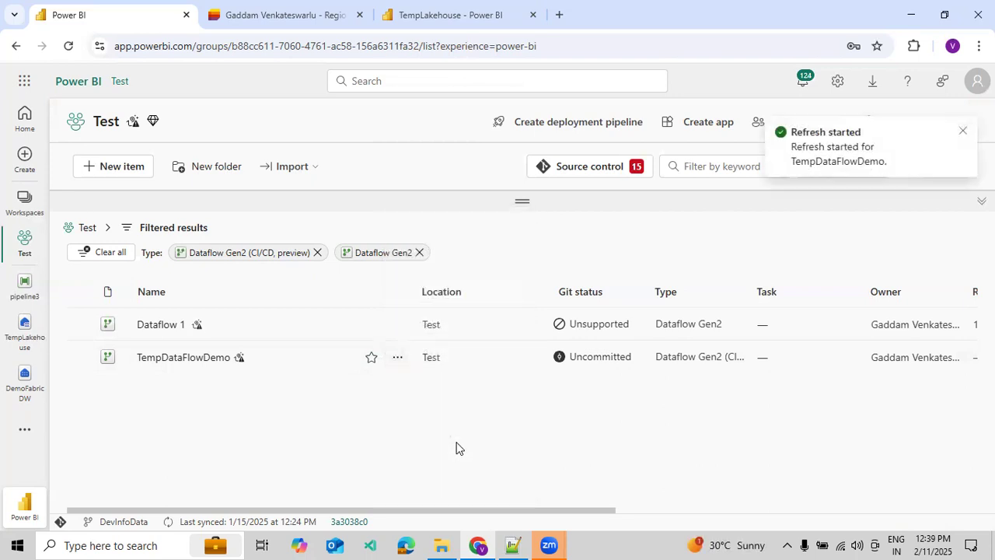
pyautogui.click(399, 358)
pyautogui.click(424, 340)
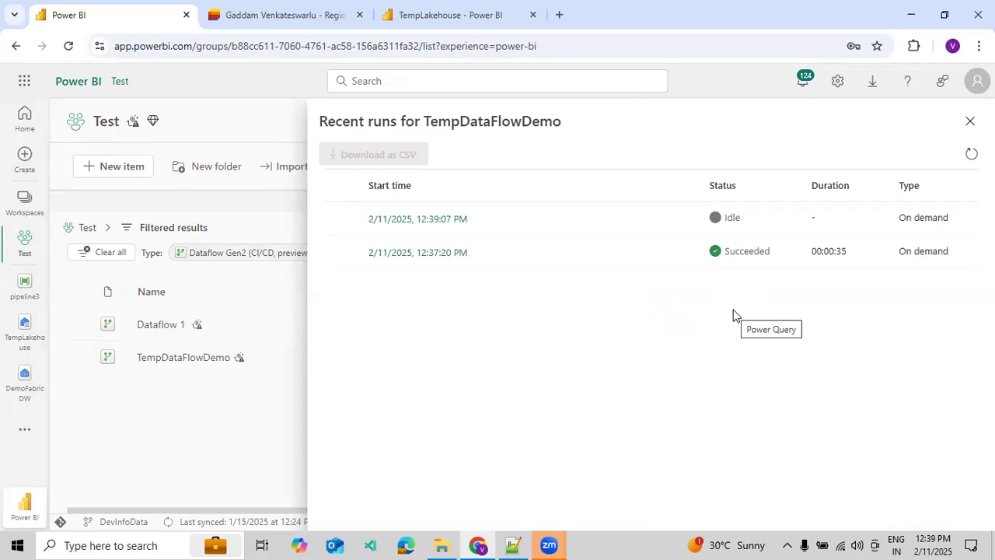
pyautogui.click(971, 154)
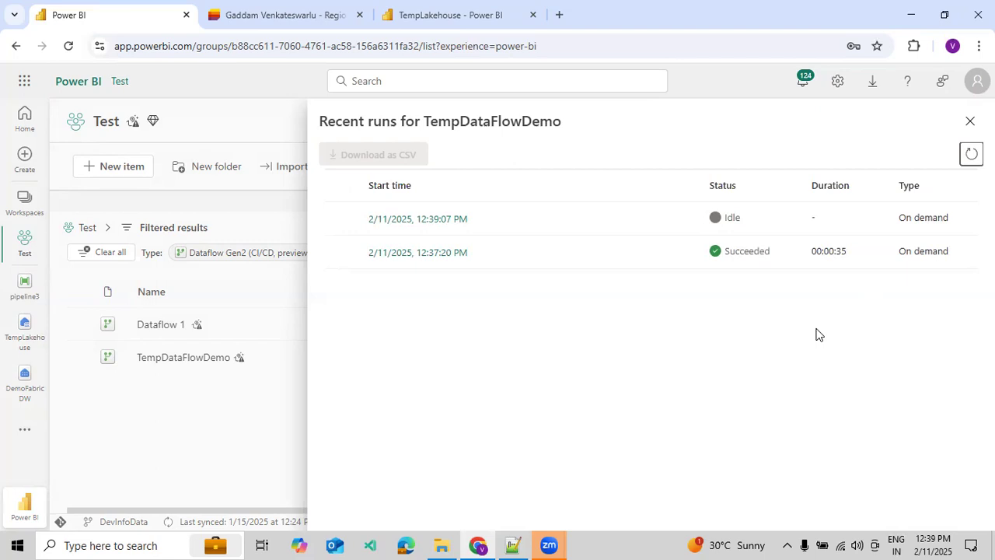
pyautogui.click(970, 154)
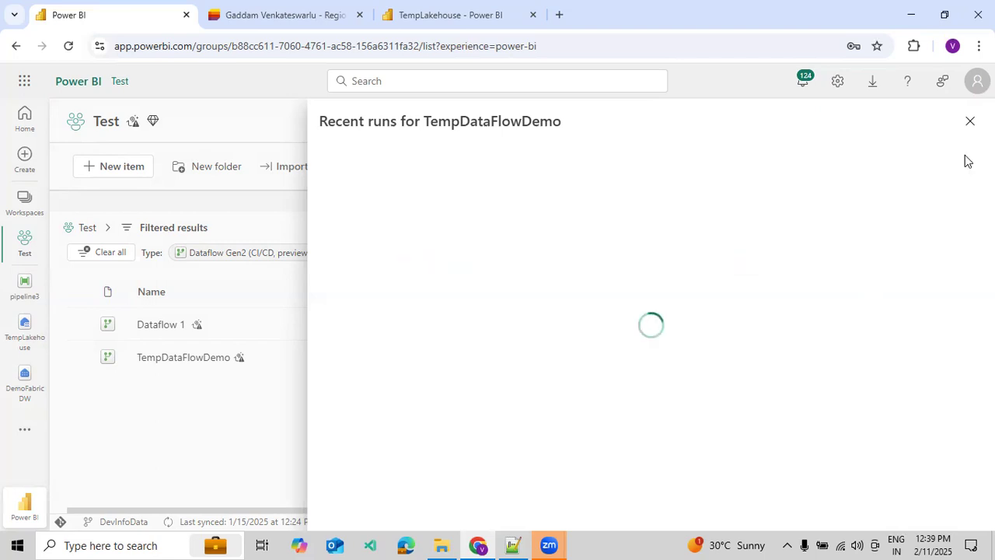
pyautogui.click(966, 157)
pyautogui.click(969, 122)
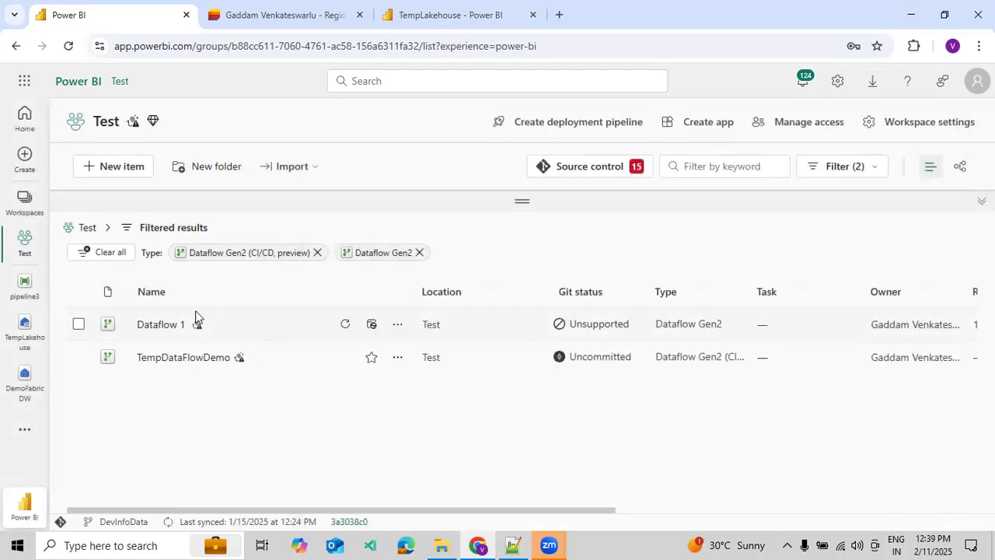
# Open Dataflow 1 in the Power Query editor to inspect its publish options, and exit the editor without changes.
pyautogui.click(154, 333)
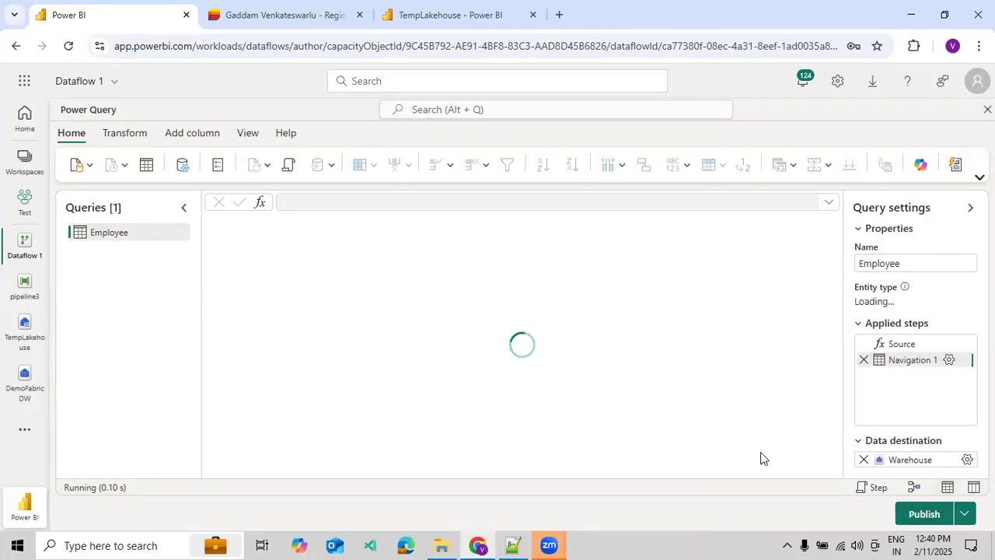
pyautogui.click(964, 514)
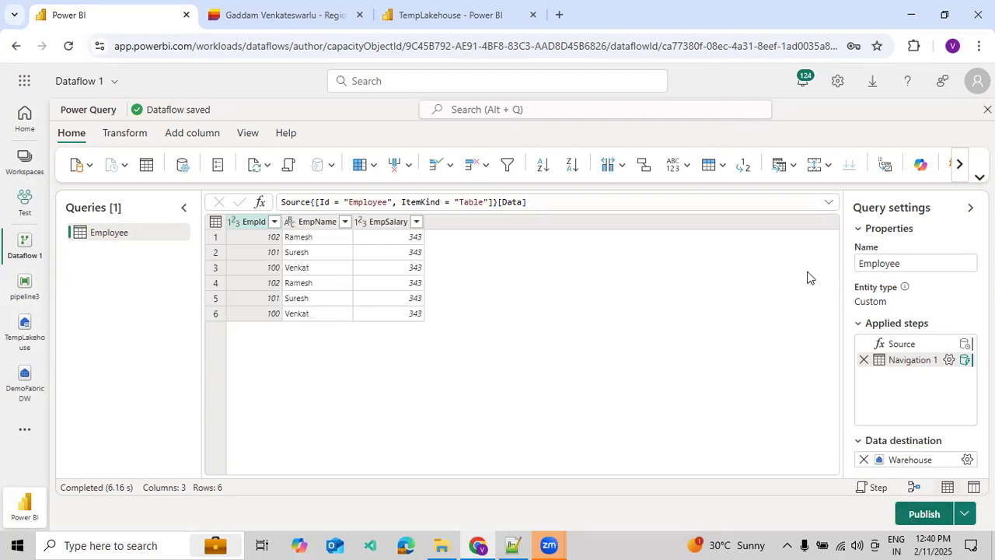
pyautogui.click(988, 110)
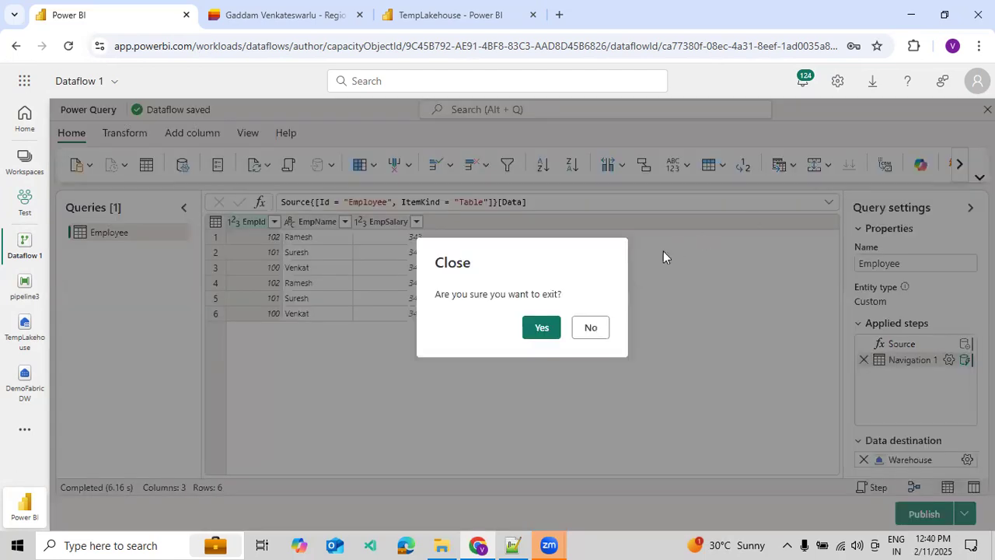
pyautogui.click(536, 331)
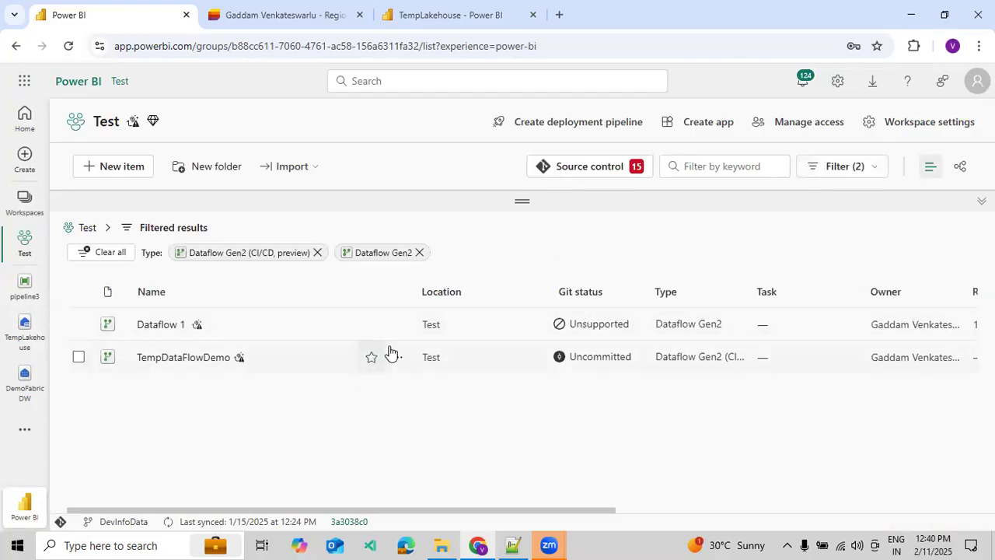
# Recheck the status of TempDataFlowDemo's latest refresh in its recent runs.
pyautogui.click(396, 358)
pyautogui.scroll(-3, 436, 459)
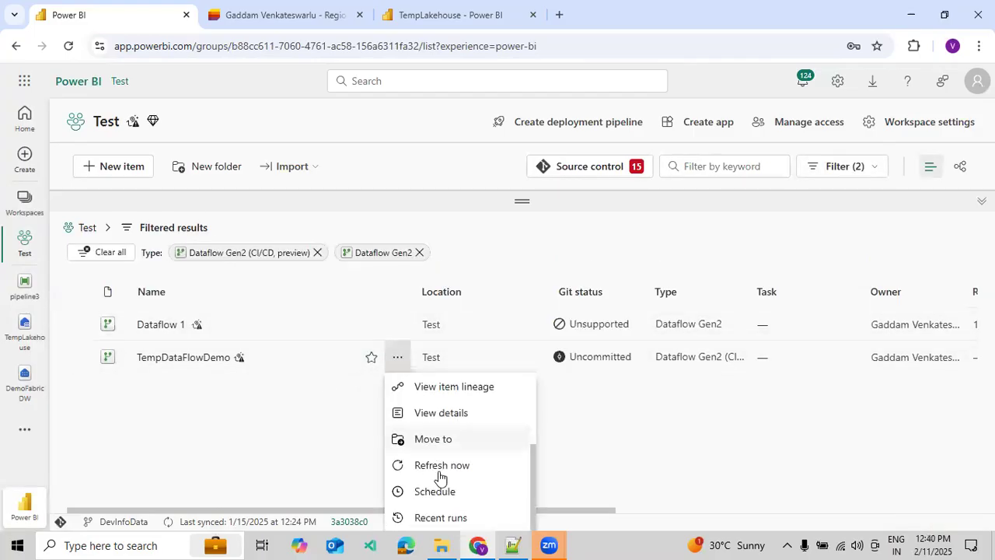
pyautogui.click(443, 517)
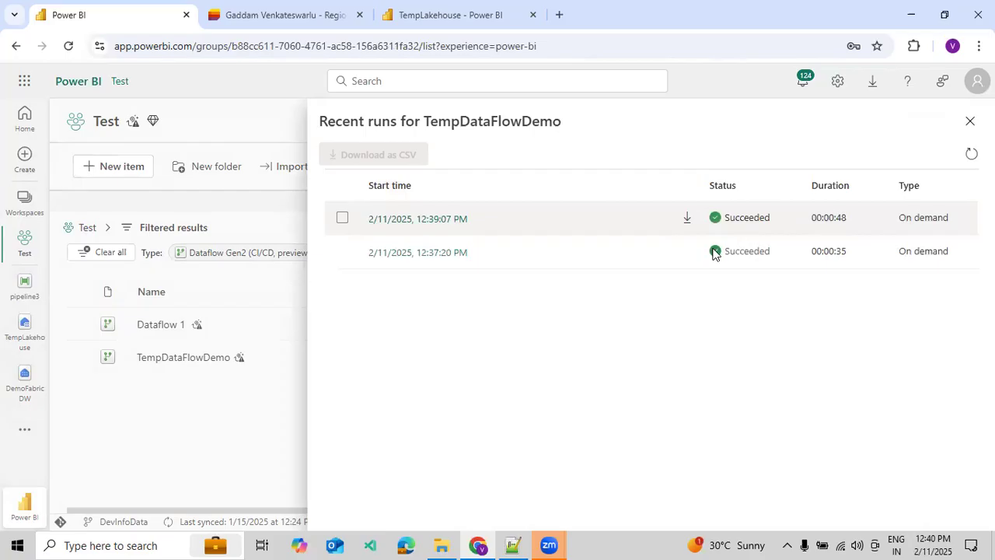
pyautogui.click(969, 122)
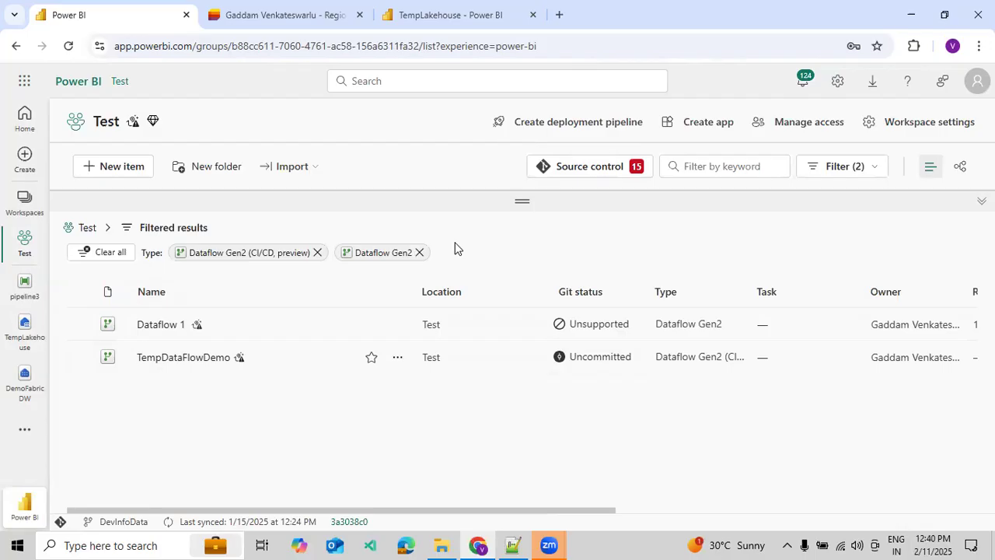
pyautogui.moveTo(584, 511); pyautogui.dragTo(331, 469)
pyautogui.click(397, 357)
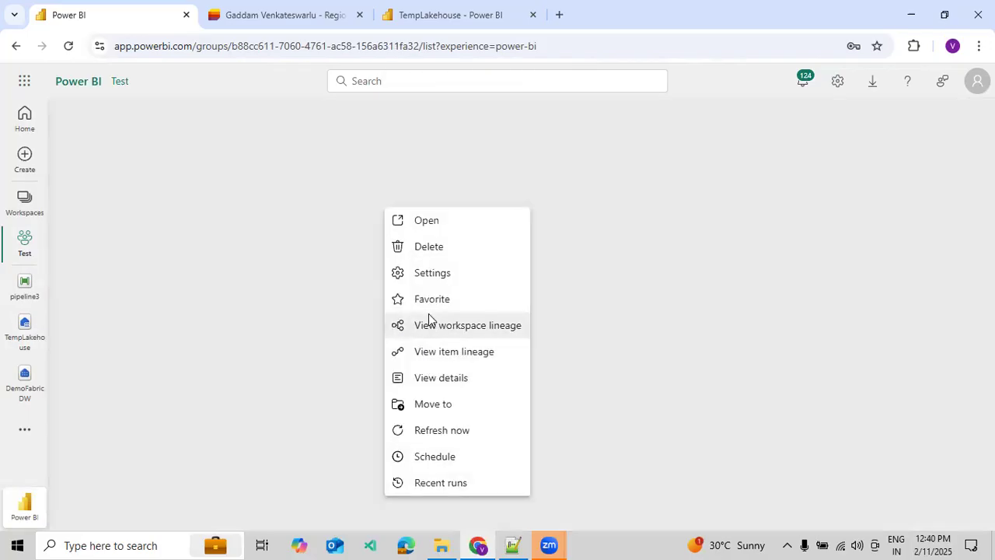
pyautogui.click(429, 322)
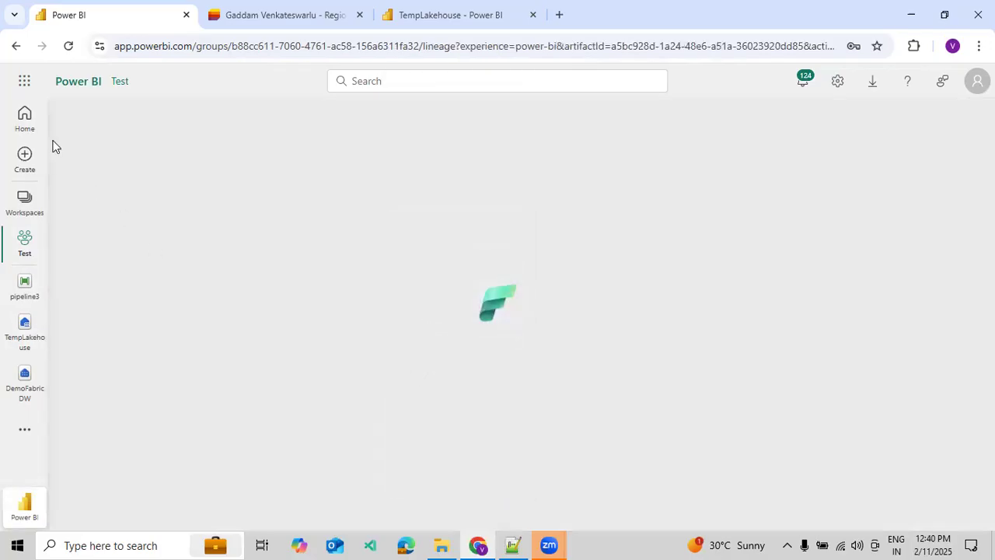
pyautogui.click(14, 47)
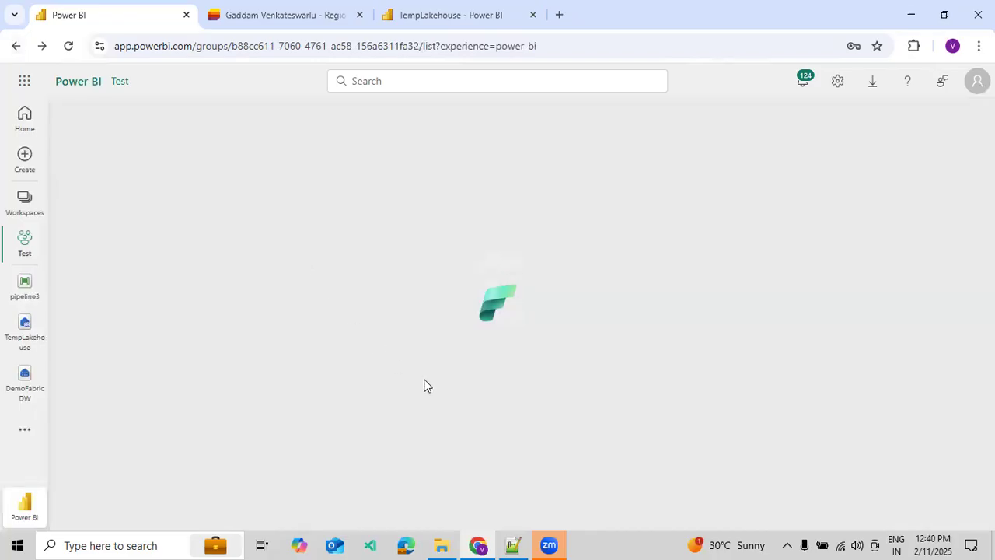
# Explore TempDataFlowDemo's schedule settings by turning refresh on and viewing the repeat options, and close them without applying.
pyautogui.click(395, 362)
pyautogui.scroll(-2, 440, 513)
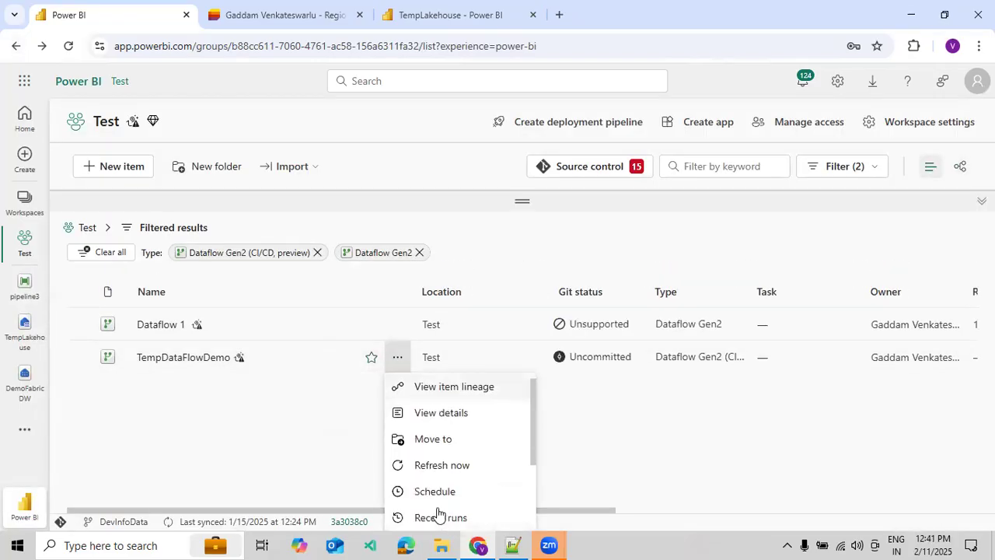
pyautogui.click(439, 495)
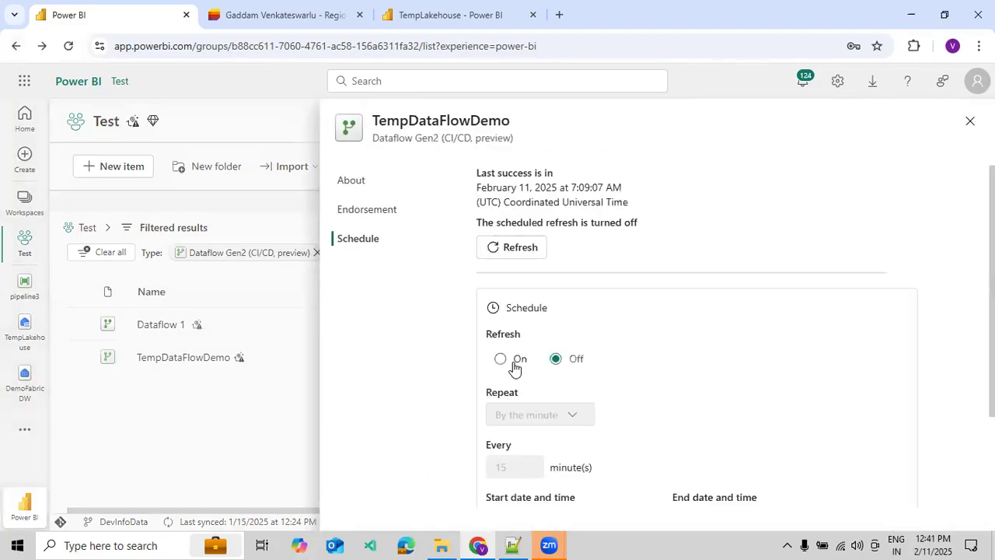
pyautogui.click(514, 361)
pyautogui.click(554, 361)
pyautogui.click(500, 364)
pyautogui.scroll(-2, 535, 367)
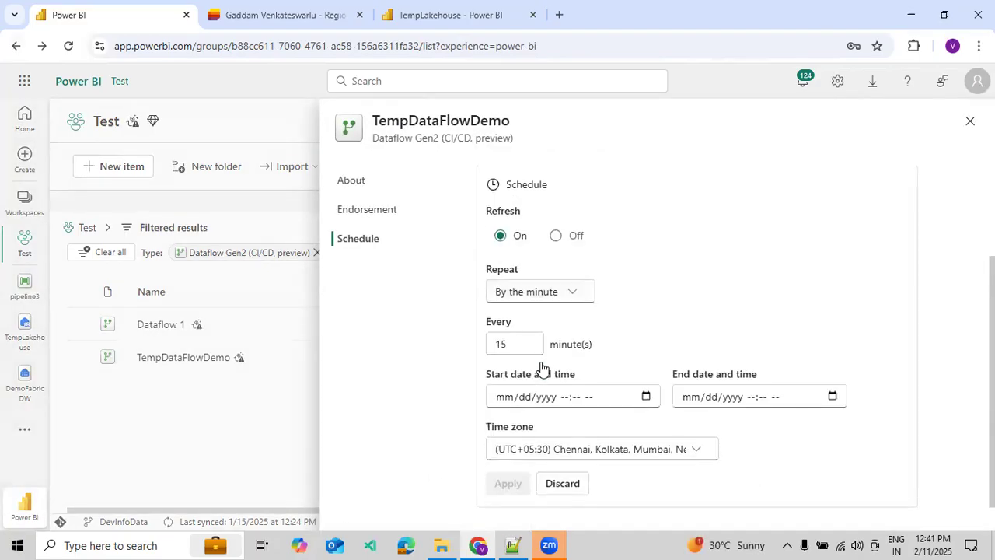
pyautogui.click(537, 288)
pyautogui.click(653, 310)
pyautogui.scroll(2, 653, 308)
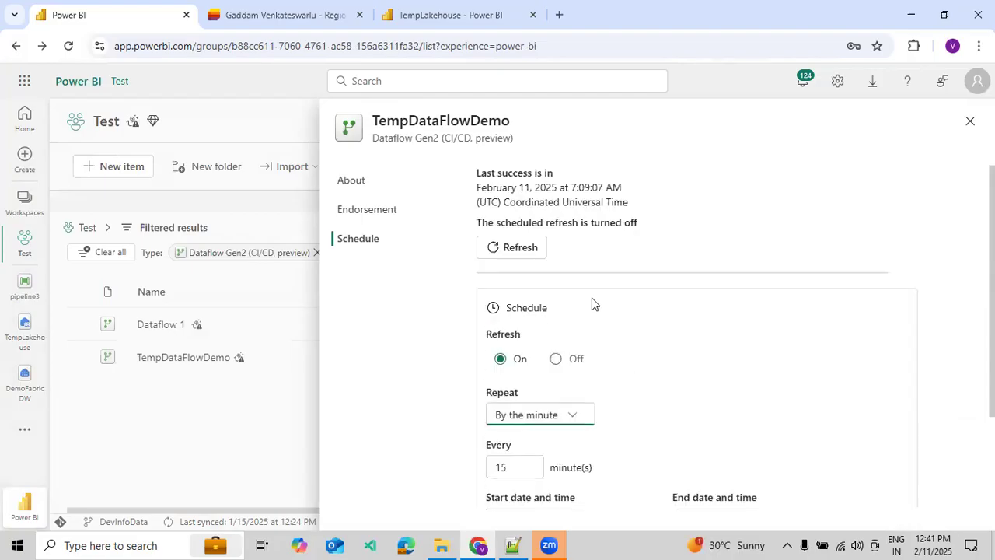
pyautogui.click(970, 124)
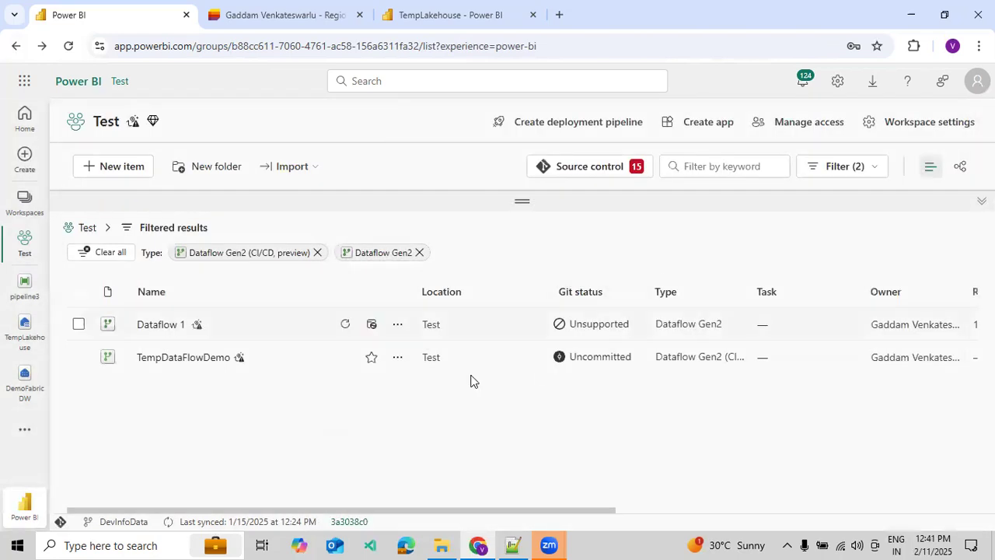